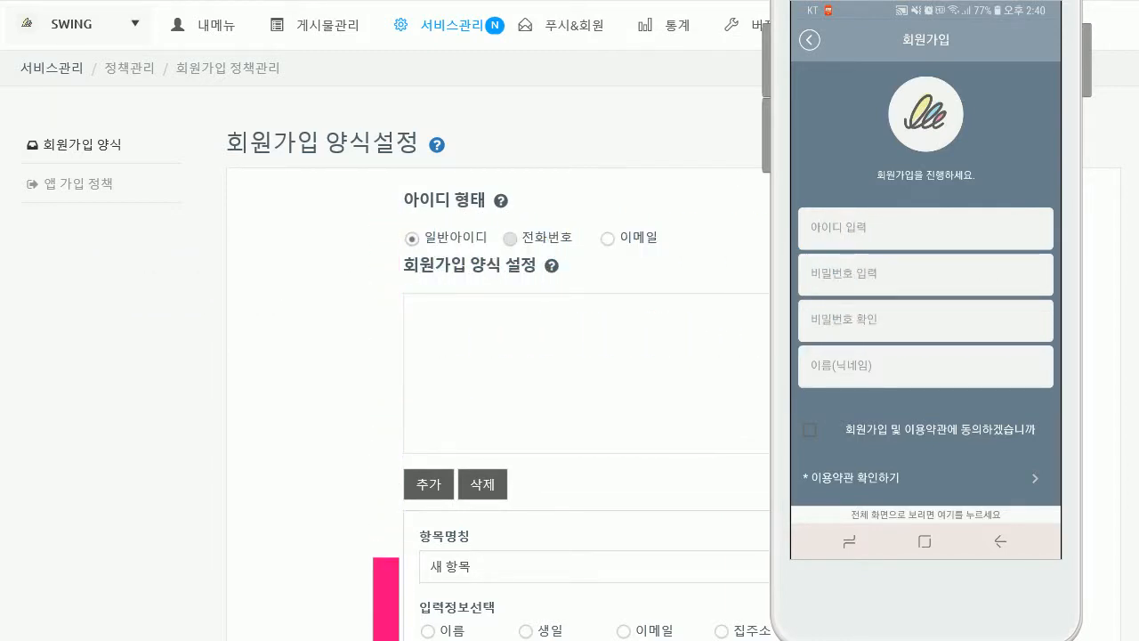
# Step: Look over the app's sign-up screen and the 아이디 형태 and 회원가입 양식 설정 sections of the form settings
pyautogui.moveTo(985, 373)
pyautogui.mouseDown()
pyautogui.moveTo(985, 311)
pyautogui.moveTo(983, 395)
pyautogui.moveTo(983, 336)
pyautogui.moveTo(980, 360)
pyautogui.mouseUp()
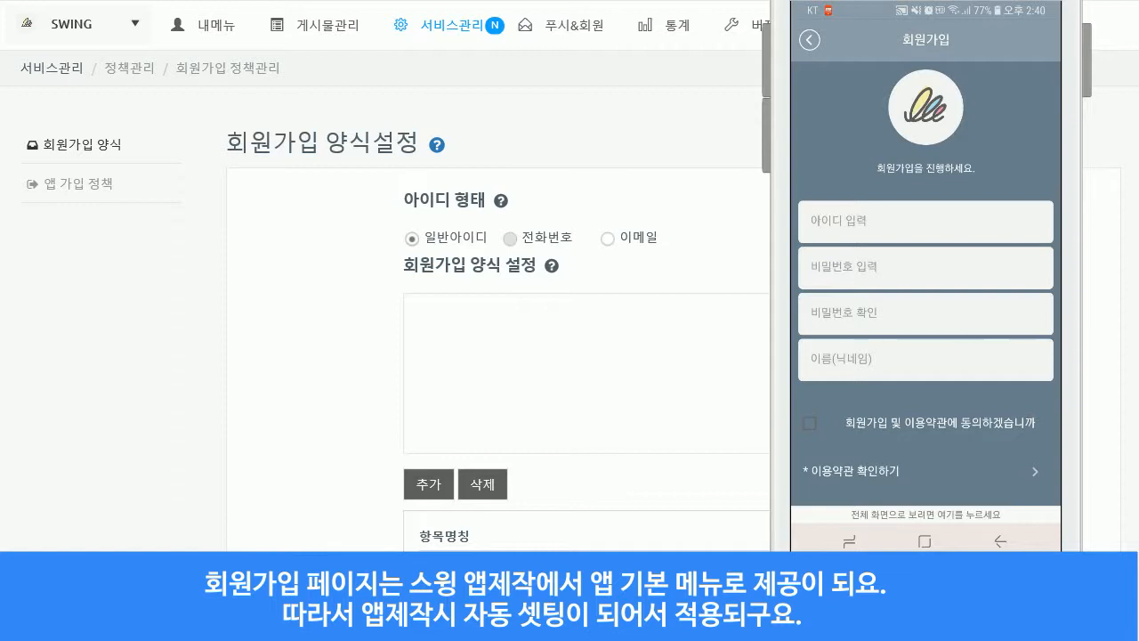
pyautogui.moveTo(972, 417)
pyautogui.mouseDown()
pyautogui.moveTo(976, 364)
pyautogui.moveTo(970, 414)
pyautogui.mouseUp()
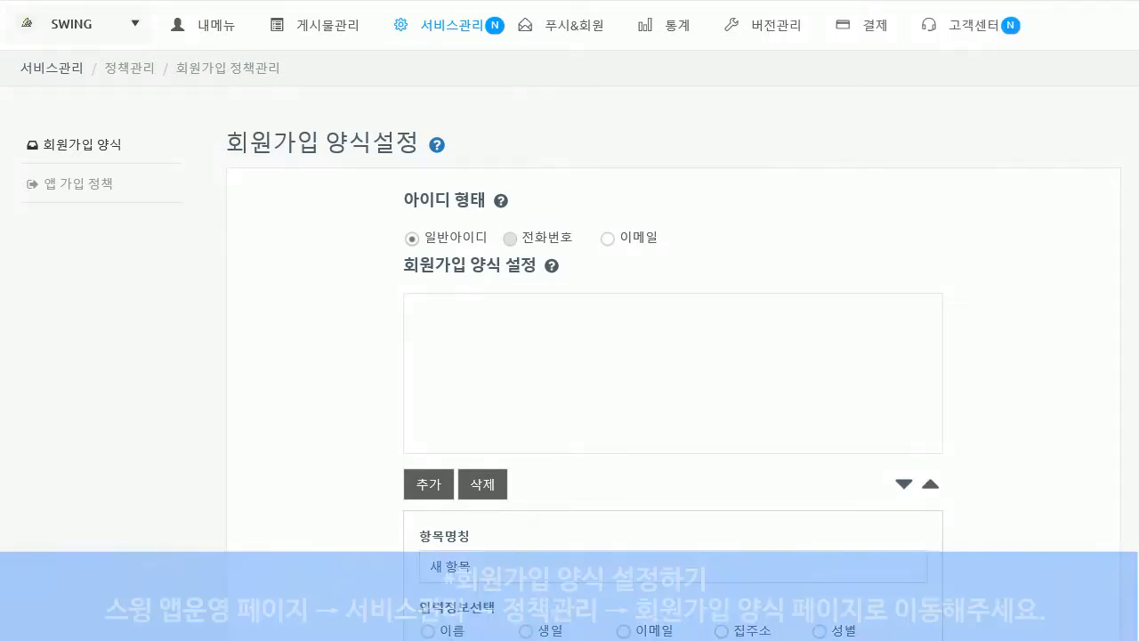
pyautogui.moveTo(445, 35)
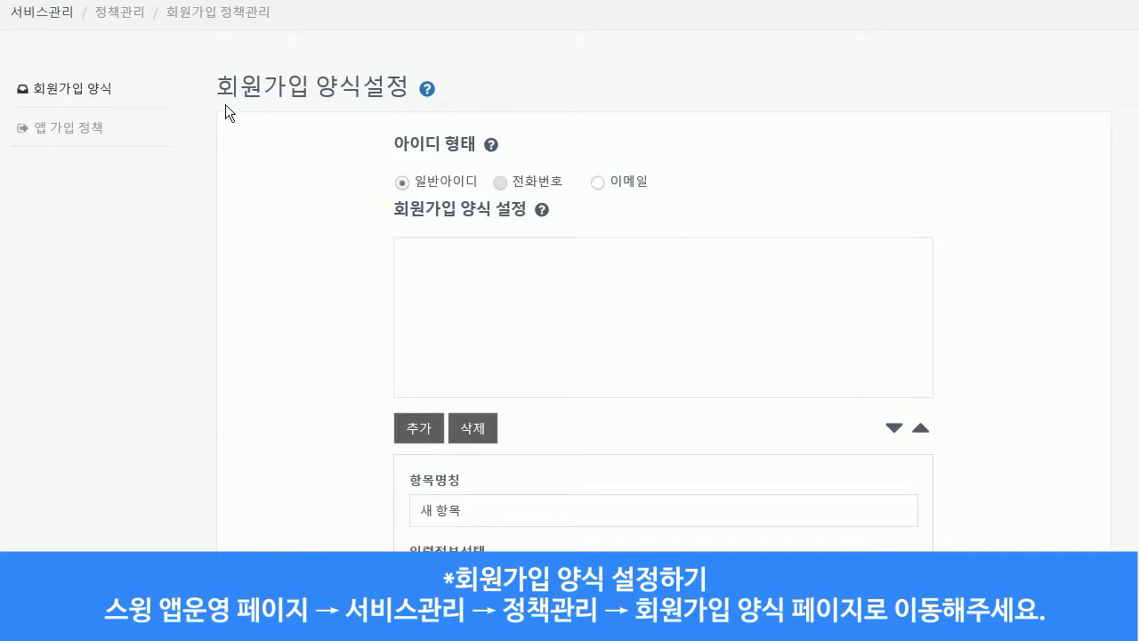
pyautogui.scroll(-1, 543, 110)
pyautogui.scroll(1, 543, 110)
pyautogui.scroll(-1, 544, 112)
pyautogui.moveTo(394, 22); pyautogui.dragTo(480, 22)
pyautogui.click(397, 90)
pyautogui.moveTo(397, 91); pyautogui.dragTo(506, 89)
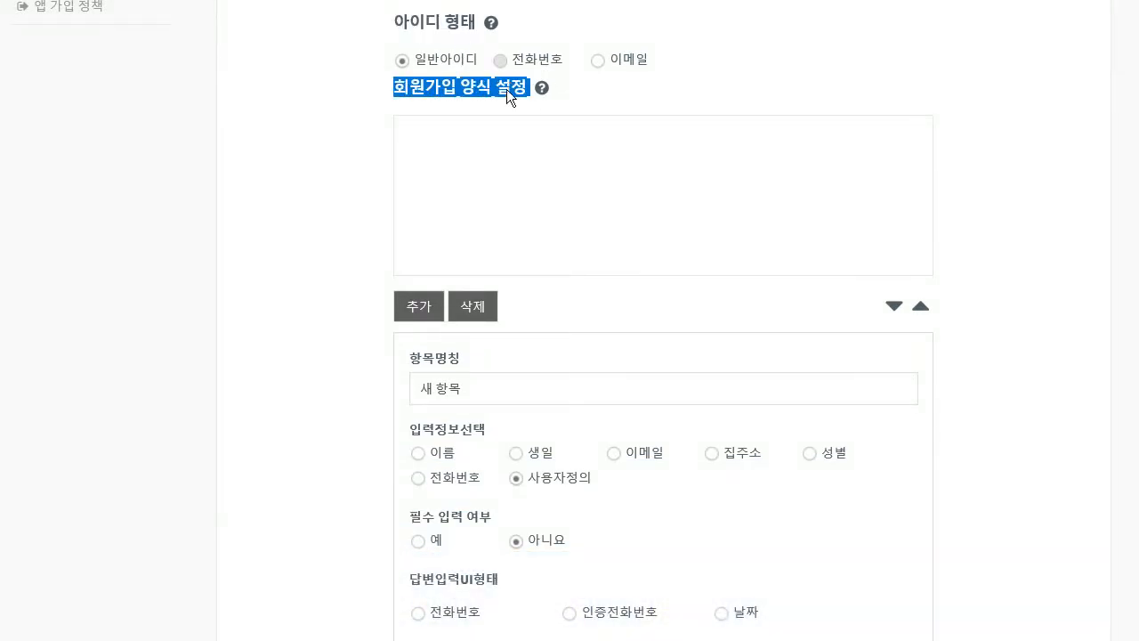
pyautogui.click(569, 97)
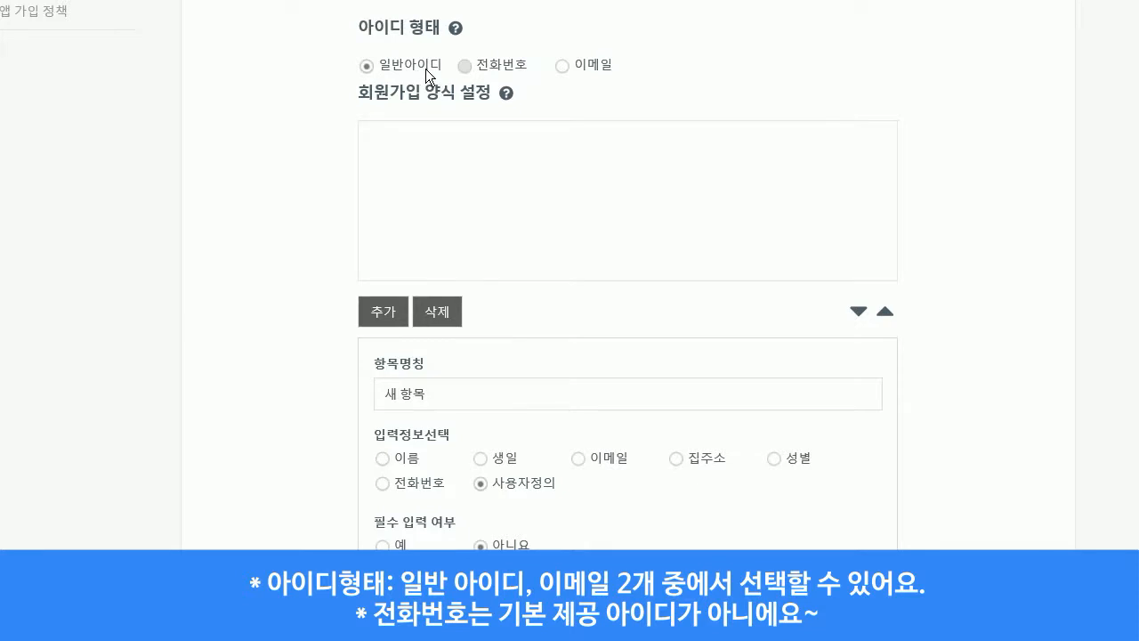
# Step: Switch the ID type to 이메일 and back to 일반아이디, and try to choose 전화번호
pyautogui.click(567, 73)
pyautogui.click(399, 67)
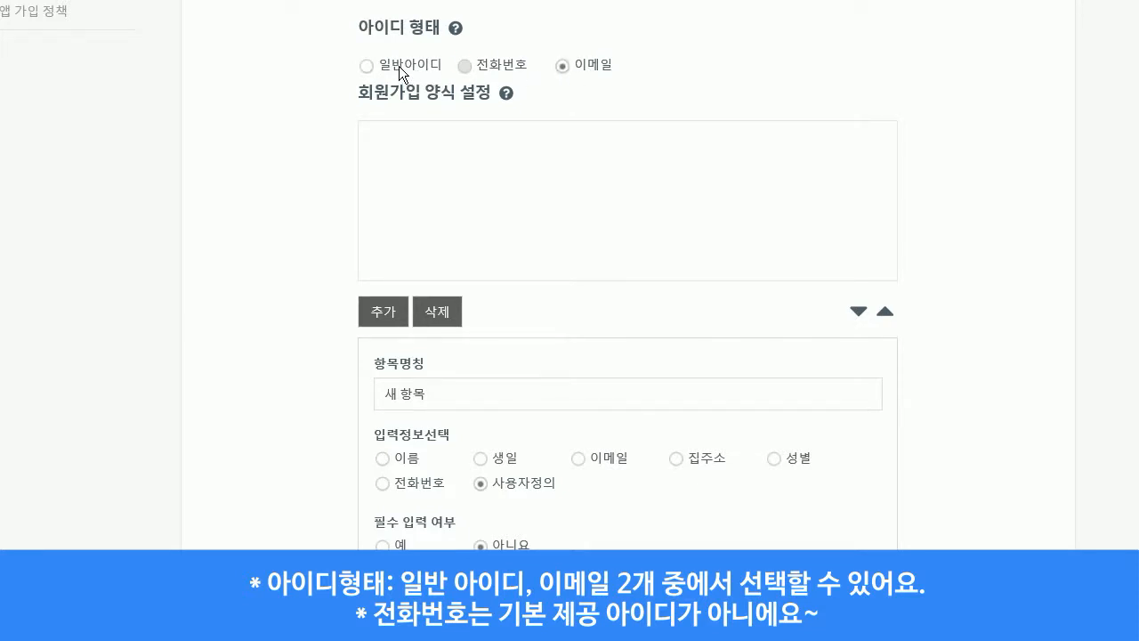
pyautogui.doubleClick(484, 66)
pyautogui.click(472, 55)
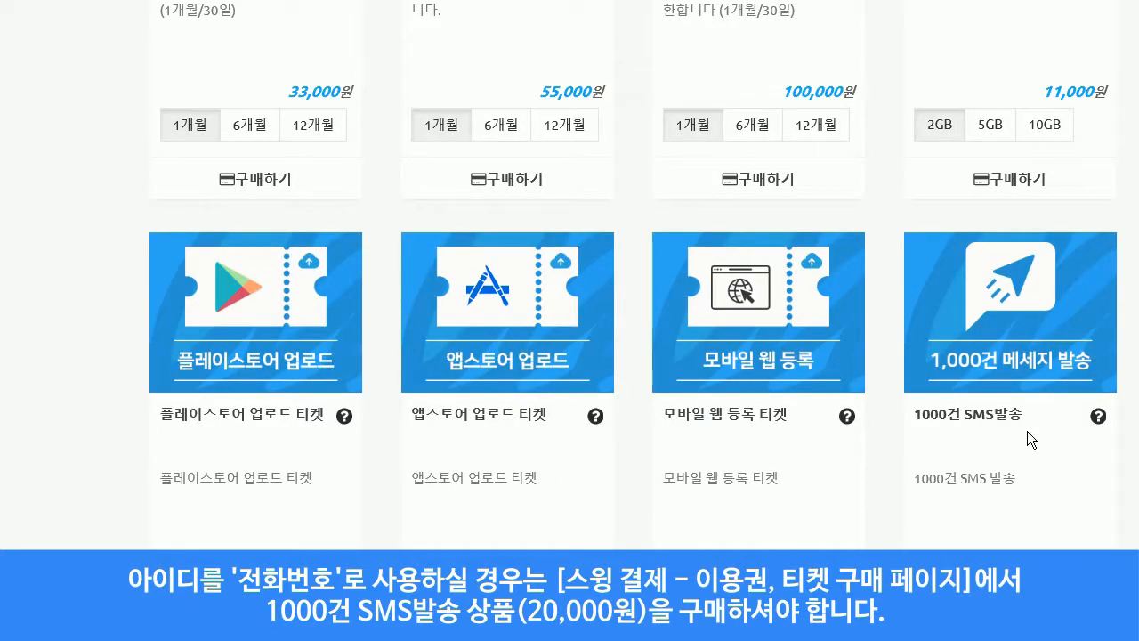
# Step: Look at the 1000건 SMS발송 product on the ticket purchase page
pyautogui.moveTo(917, 416); pyautogui.dragTo(1027, 412)
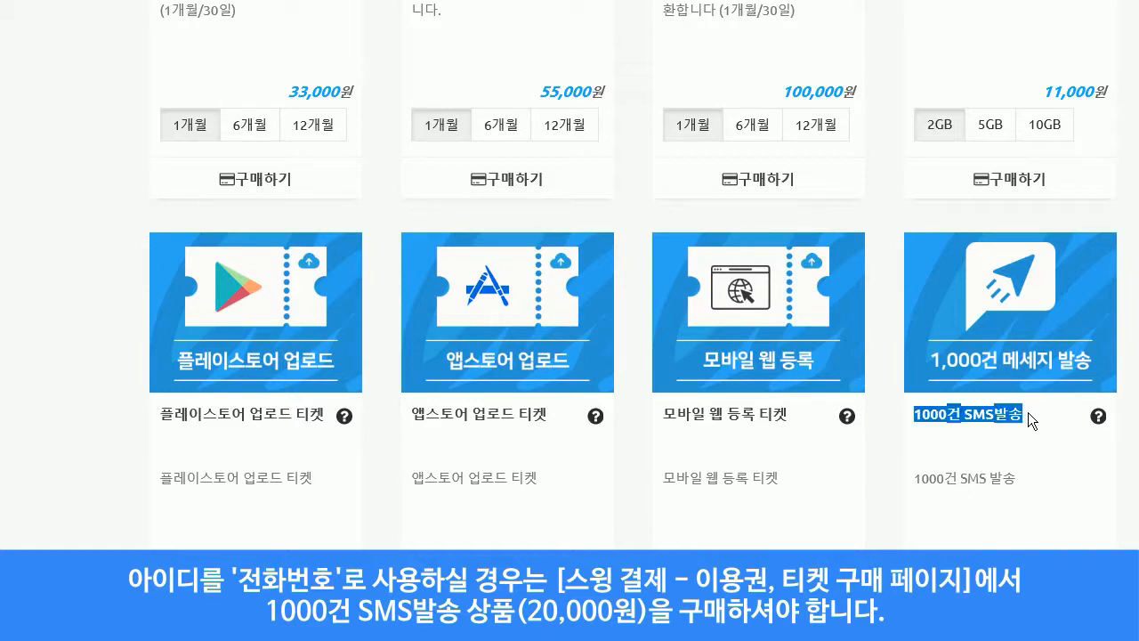
pyautogui.click(1031, 433)
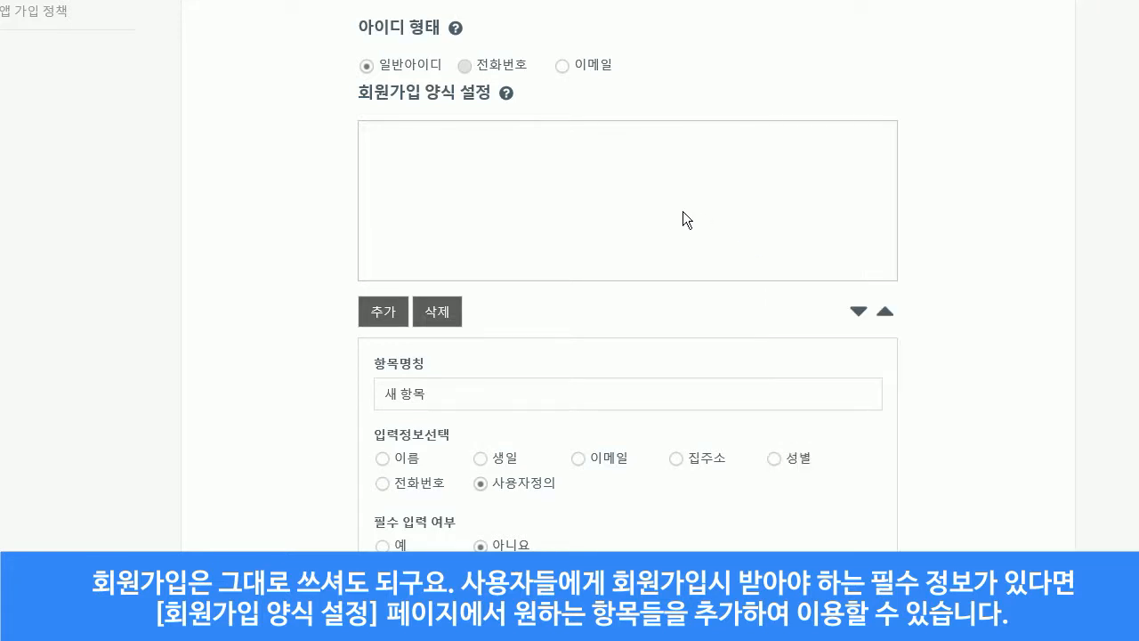
# Step: Add the preset 이름 item to the sign-up form
pyautogui.scroll(-5, 766, 309)
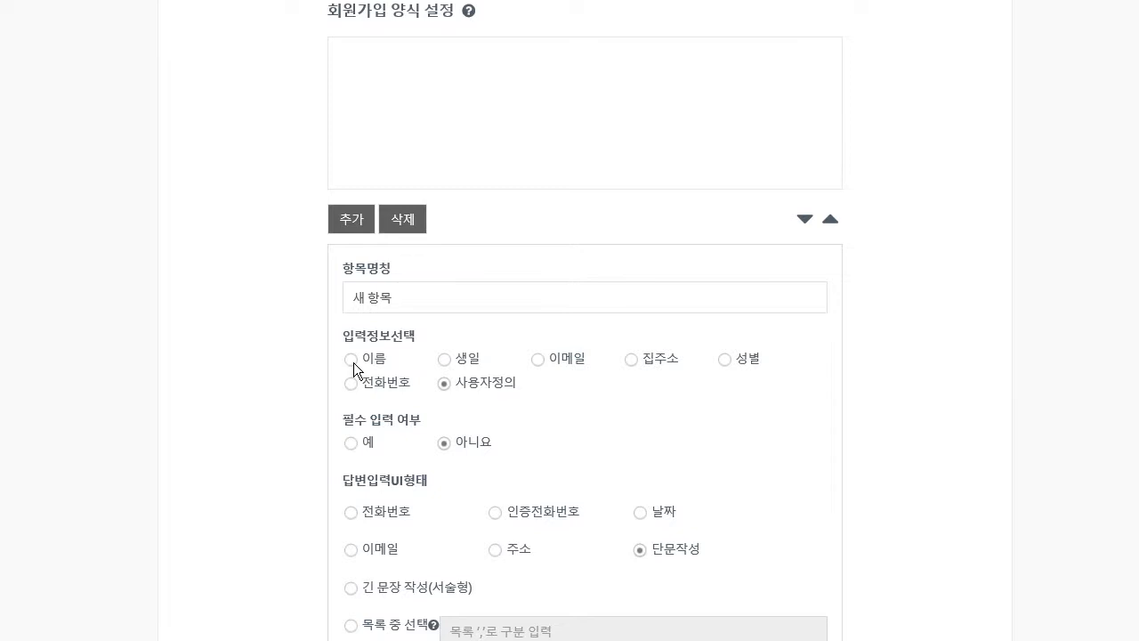
pyautogui.click(352, 360)
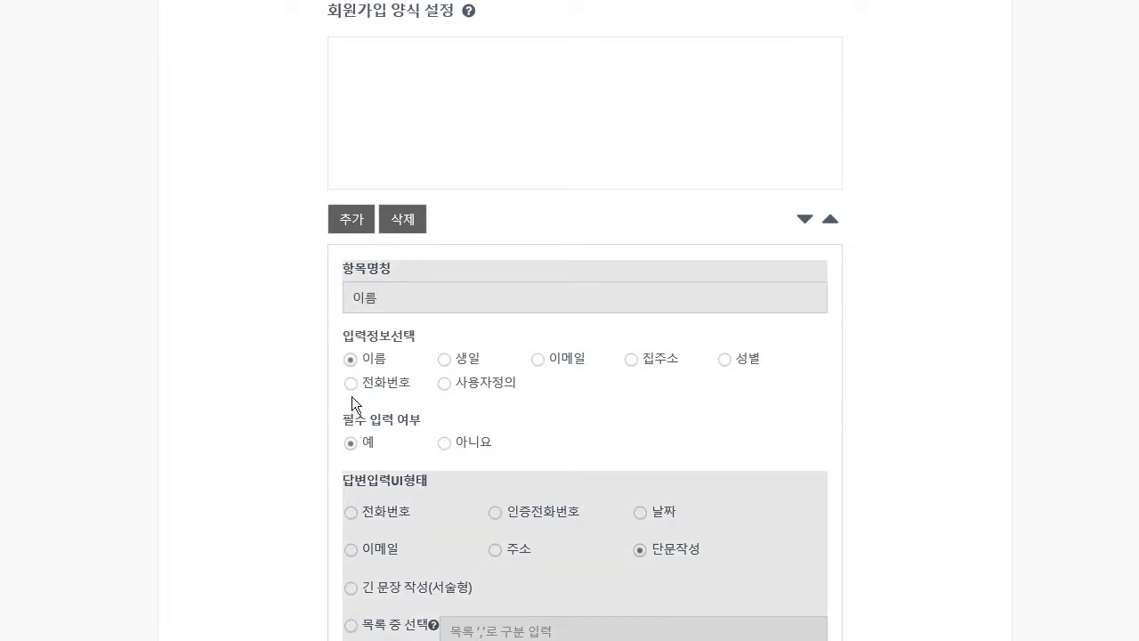
pyautogui.click(343, 227)
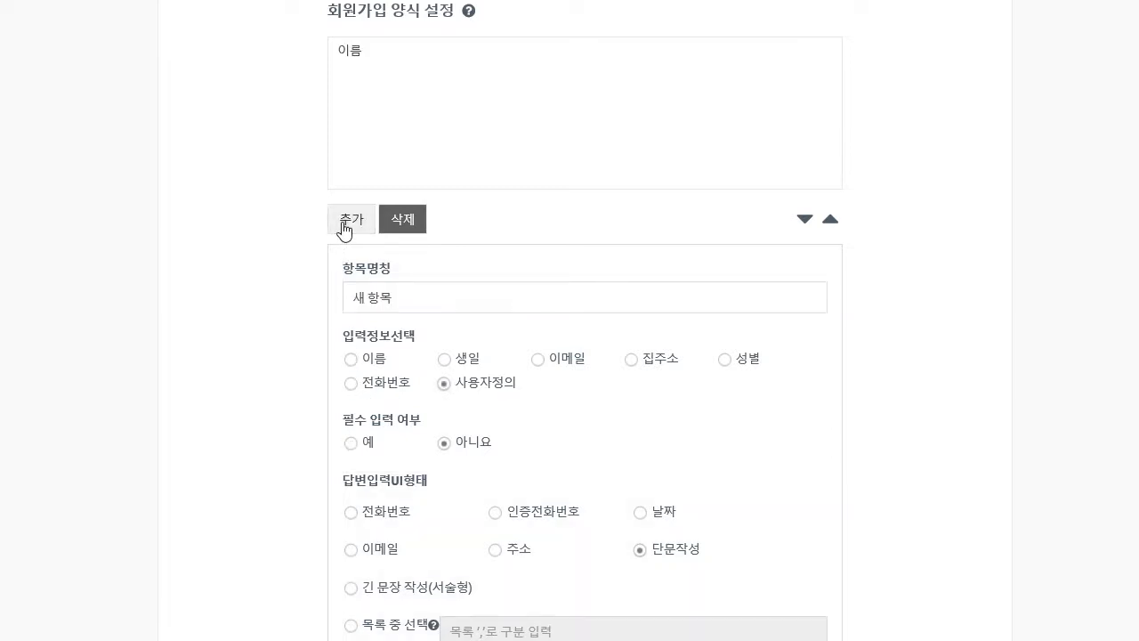
# Step: Open the added 이름 item and switch its required-input setting to 아니요 and back to 예
pyautogui.click(354, 50)
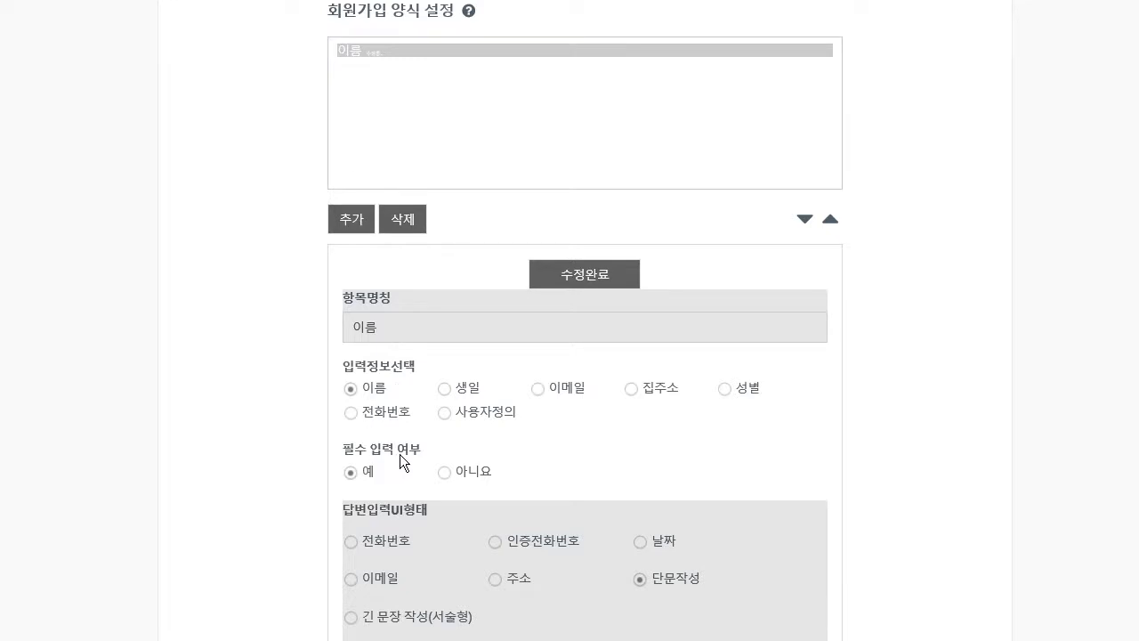
pyautogui.click(442, 470)
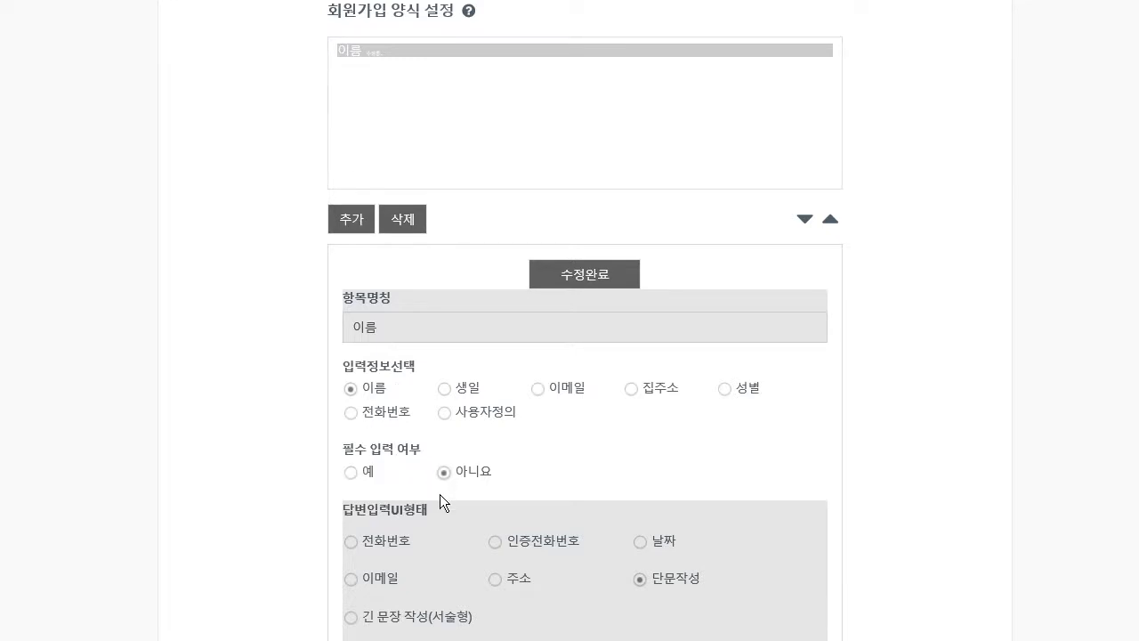
pyautogui.click(350, 474)
# Step: Add the preset items 생일, 이메일, 집주소 and 전화번호 to the sign-up form
pyautogui.click(445, 389)
pyautogui.click(347, 220)
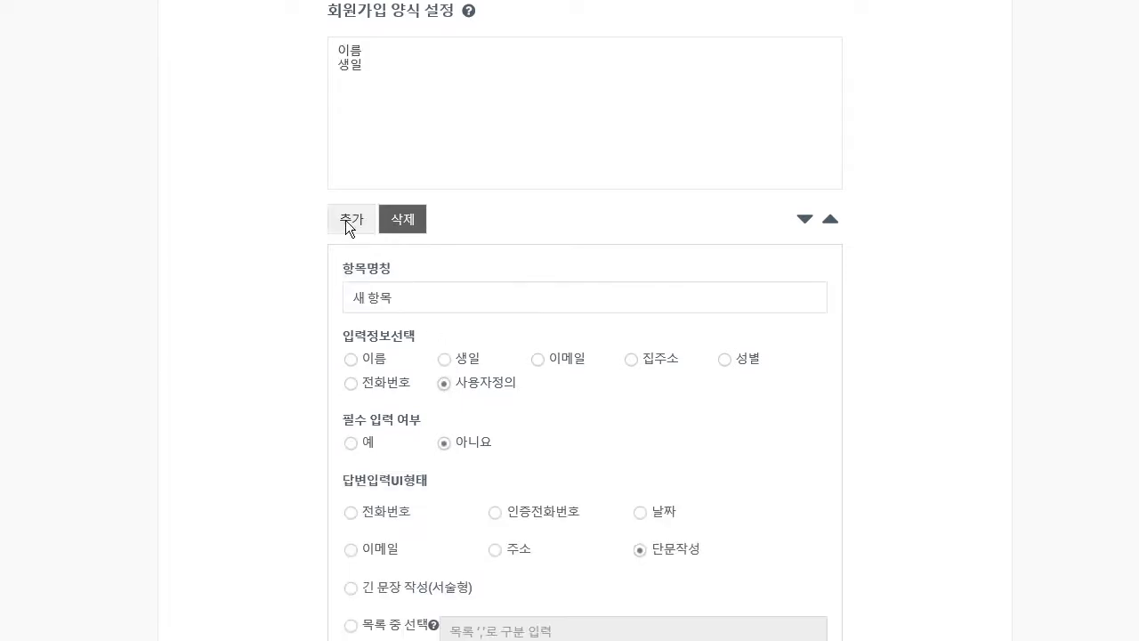
pyautogui.click(537, 359)
pyautogui.click(350, 233)
pyautogui.click(632, 360)
pyautogui.click(348, 222)
pyautogui.click(352, 383)
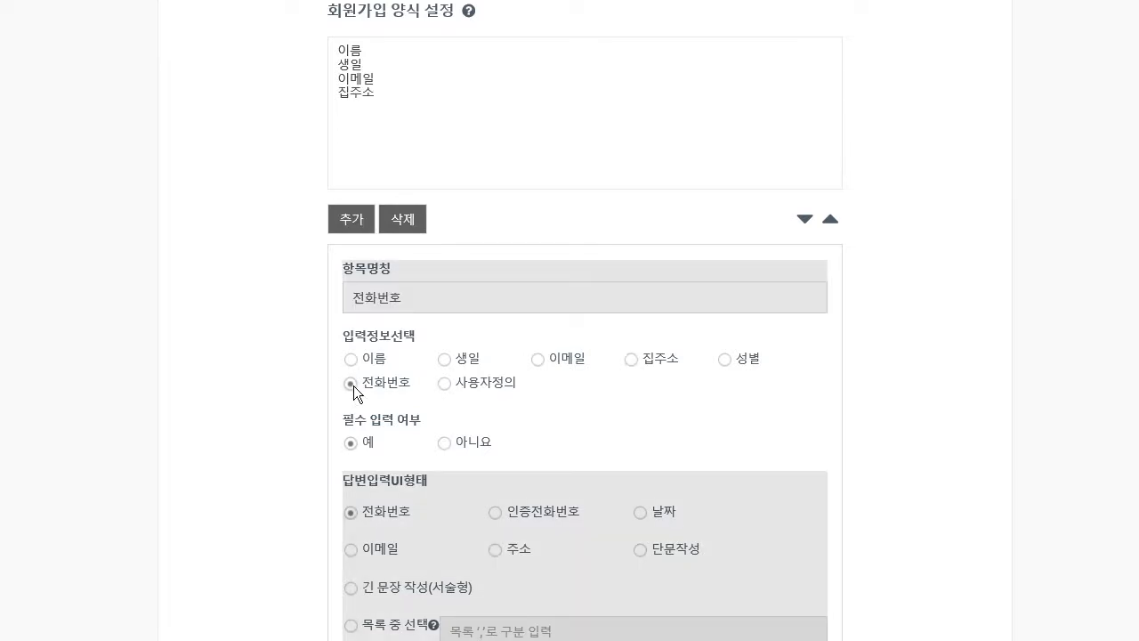
pyautogui.click(357, 218)
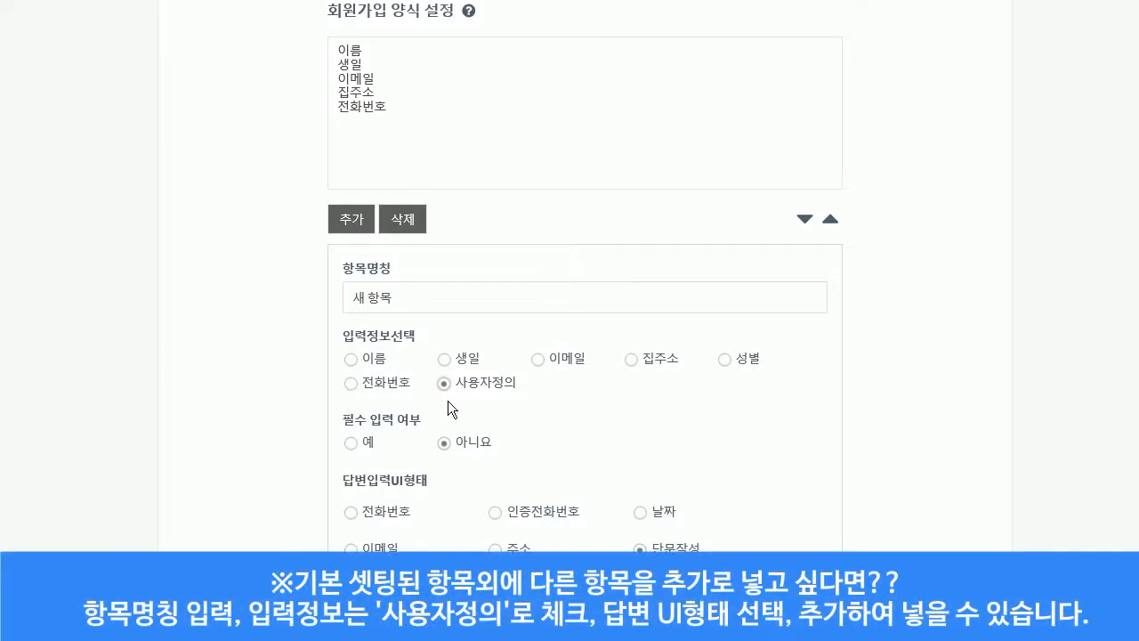
# Step: Add a required custom (사용자정의) item named 나이 with the 단문작성 answer type to the form
pyautogui.moveTo(398, 295); pyautogui.dragTo(328, 296)
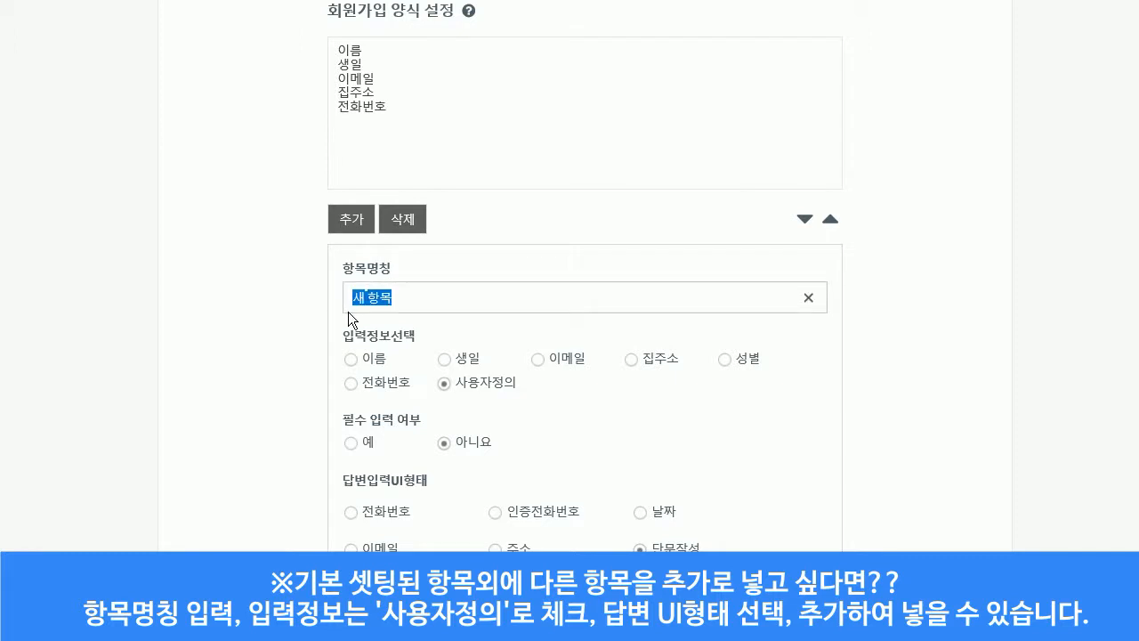
pyautogui.click(1058, 587)
pyautogui.moveTo(332, 296); pyautogui.dragTo(440, 284)
pyautogui.write('나이')
pyautogui.scroll(-2, 470, 374)
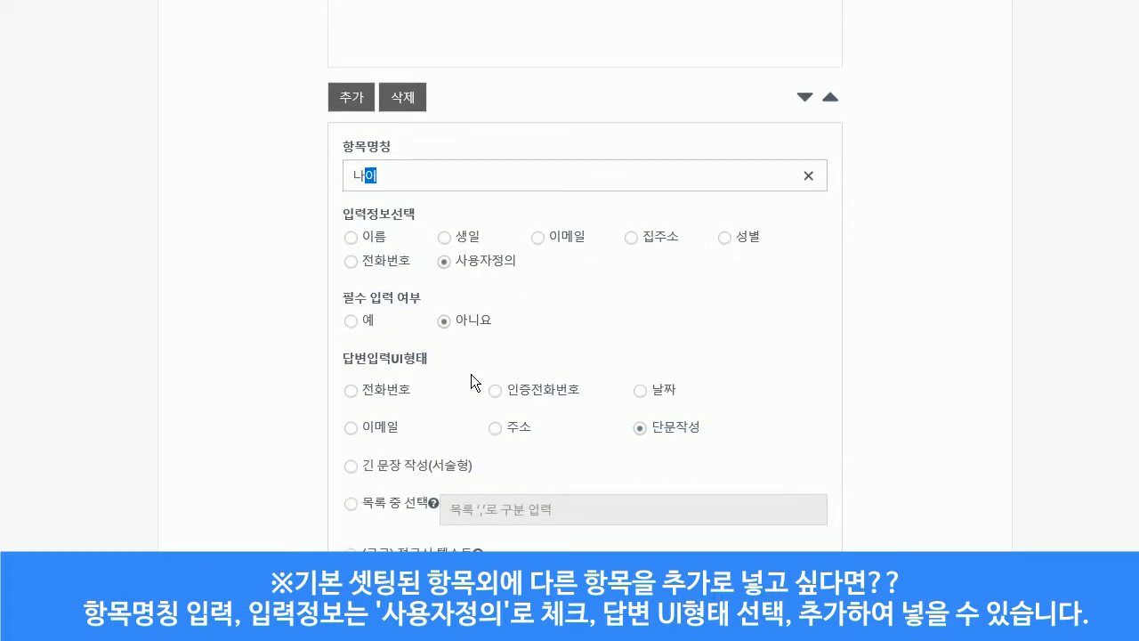
pyautogui.click(351, 322)
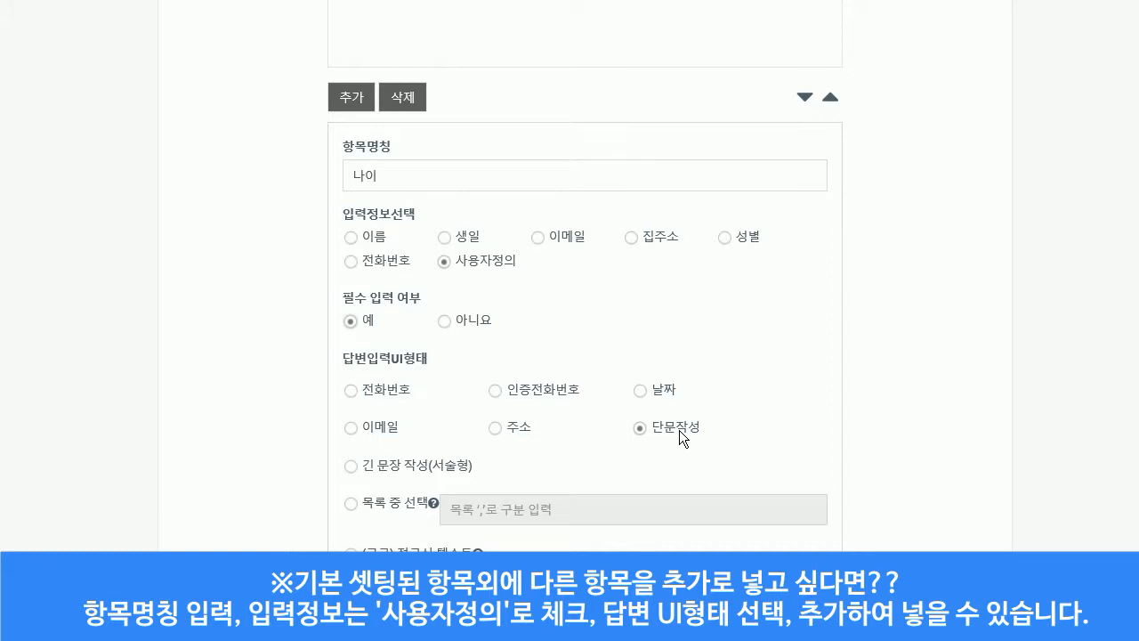
pyautogui.scroll(2, 581, 385)
pyautogui.click(354, 222)
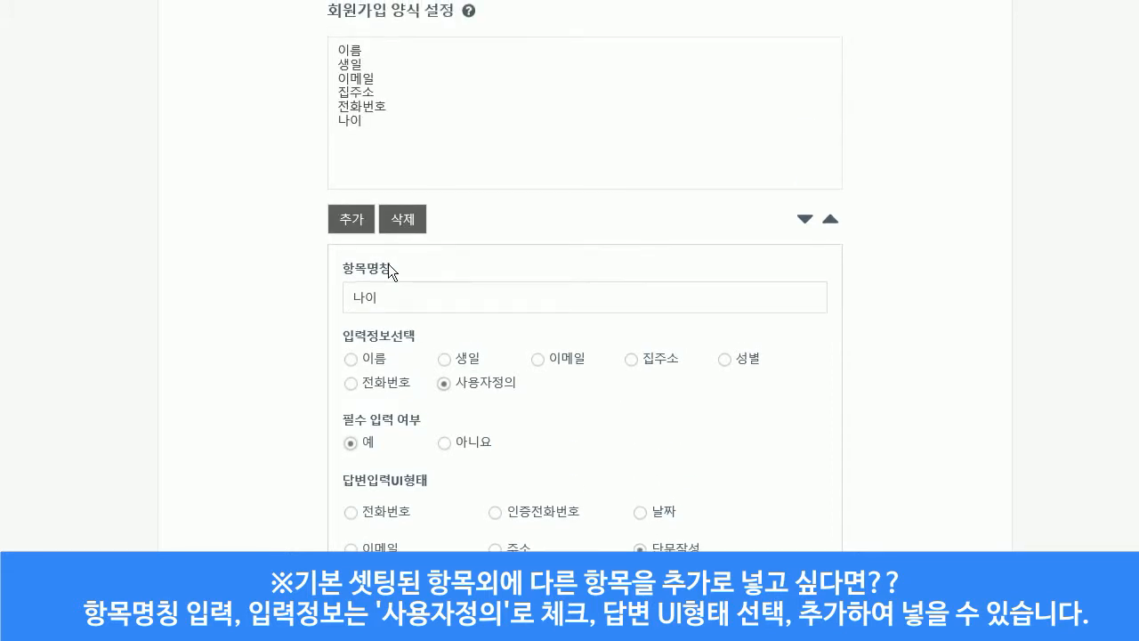
# Step: Add another required custom item named 직업 with the 단문작성 answer type to the form
pyautogui.moveTo(381, 298); pyautogui.dragTo(323, 301)
pyautogui.write('직업')
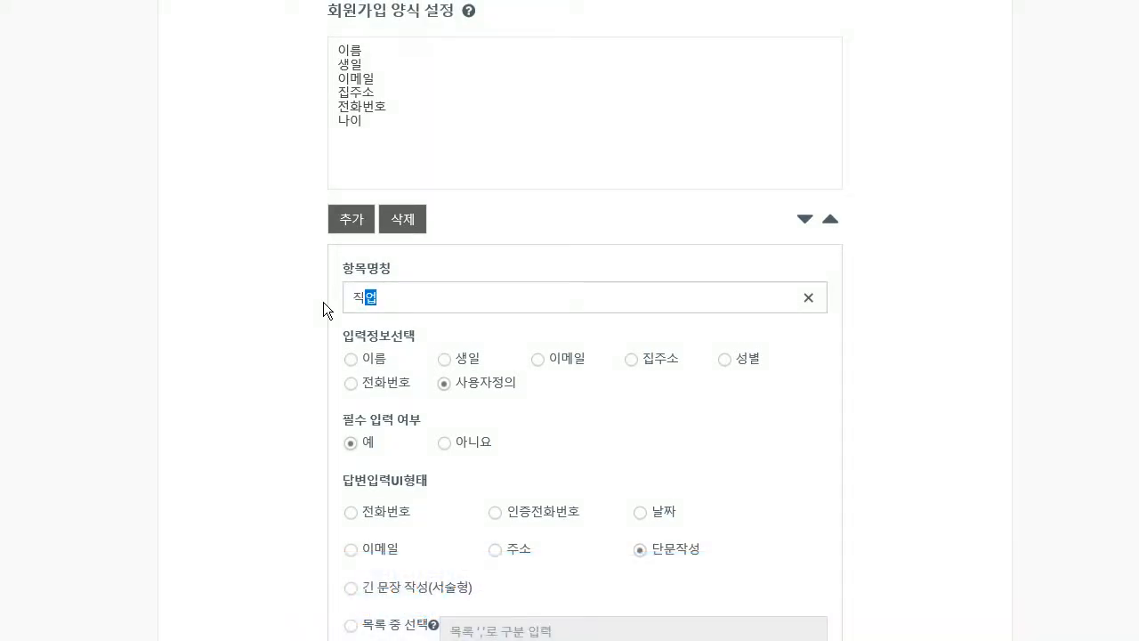
pyautogui.click(503, 381)
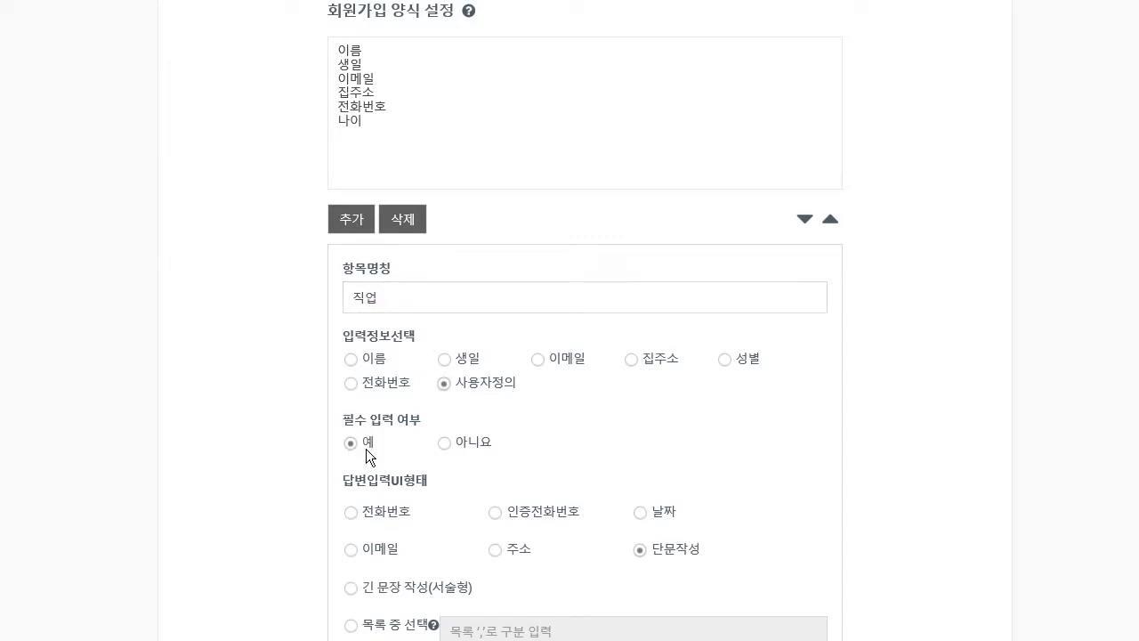
pyautogui.scroll(-2, 587, 440)
pyautogui.scroll(2, 629, 429)
pyautogui.click(346, 222)
# Step: Set up a new custom item with the 목록 중 선택 answer type, named "스윙을 어떻게 알고 오셨나요?"
pyautogui.doubleClick(412, 297)
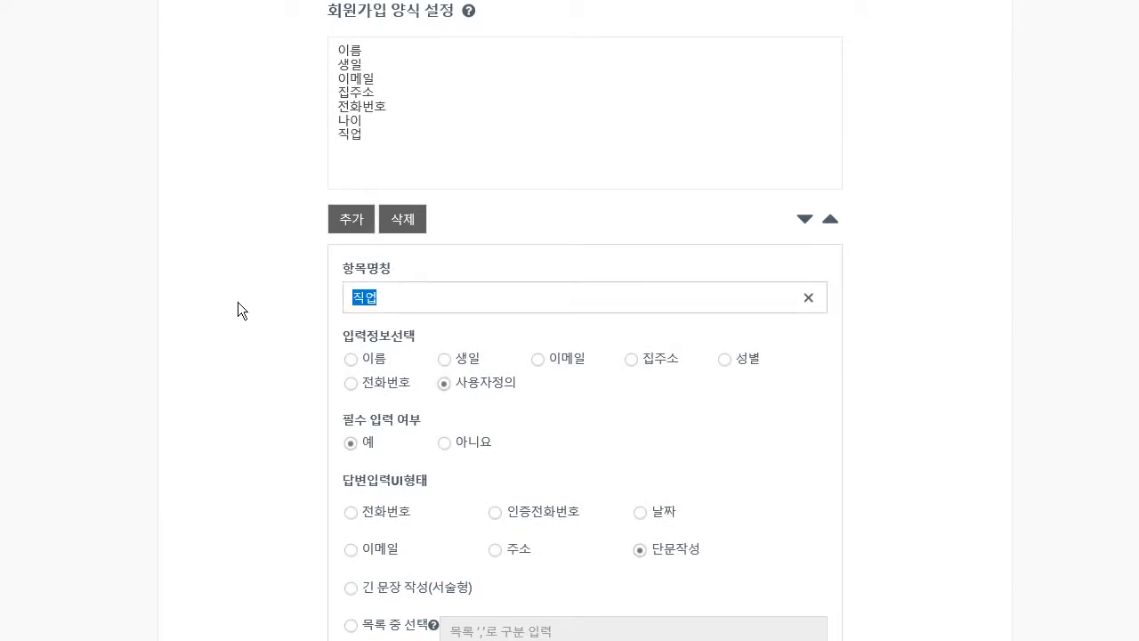
pyautogui.scroll(-2, 238, 303)
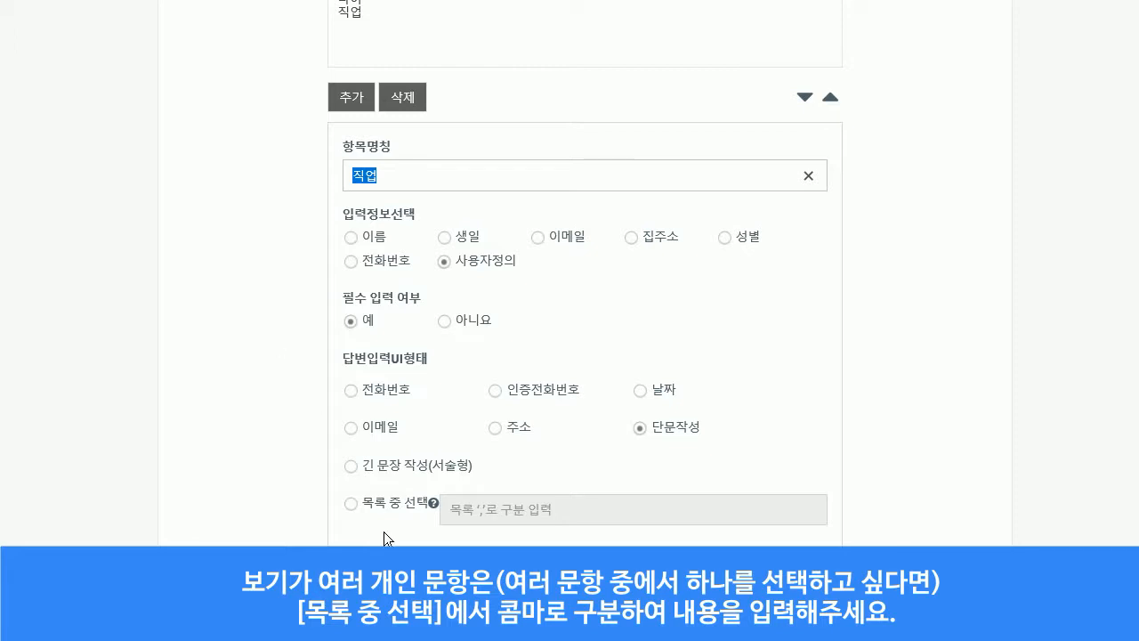
pyautogui.moveTo(434, 504)
pyautogui.click(352, 507)
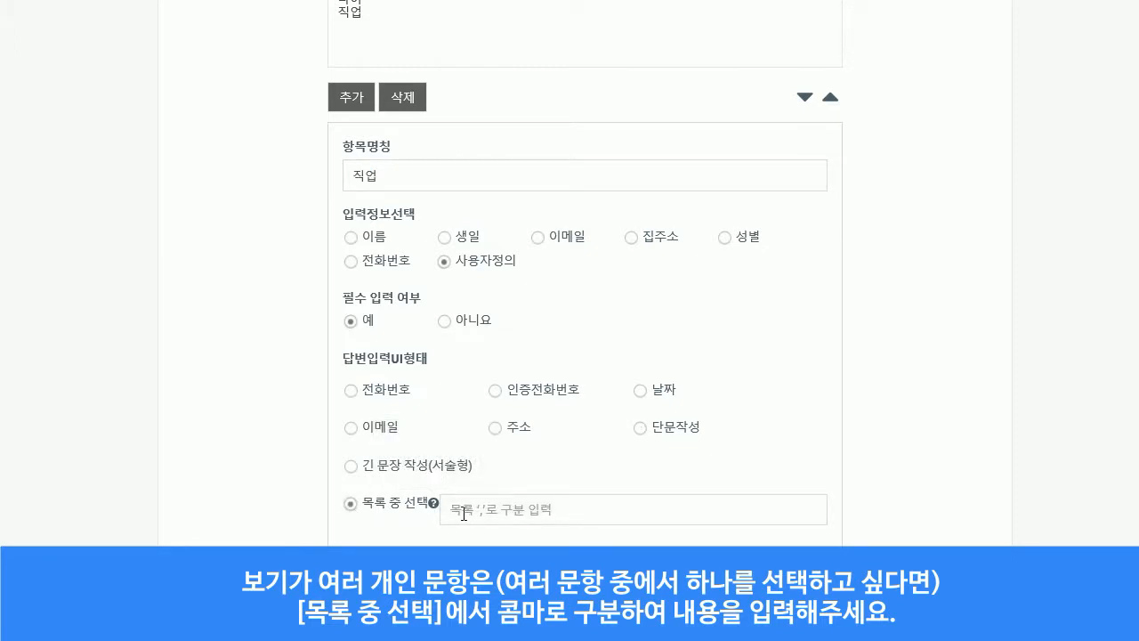
pyautogui.moveTo(411, 181); pyautogui.dragTo(300, 181)
pyautogui.press('BackSpace')
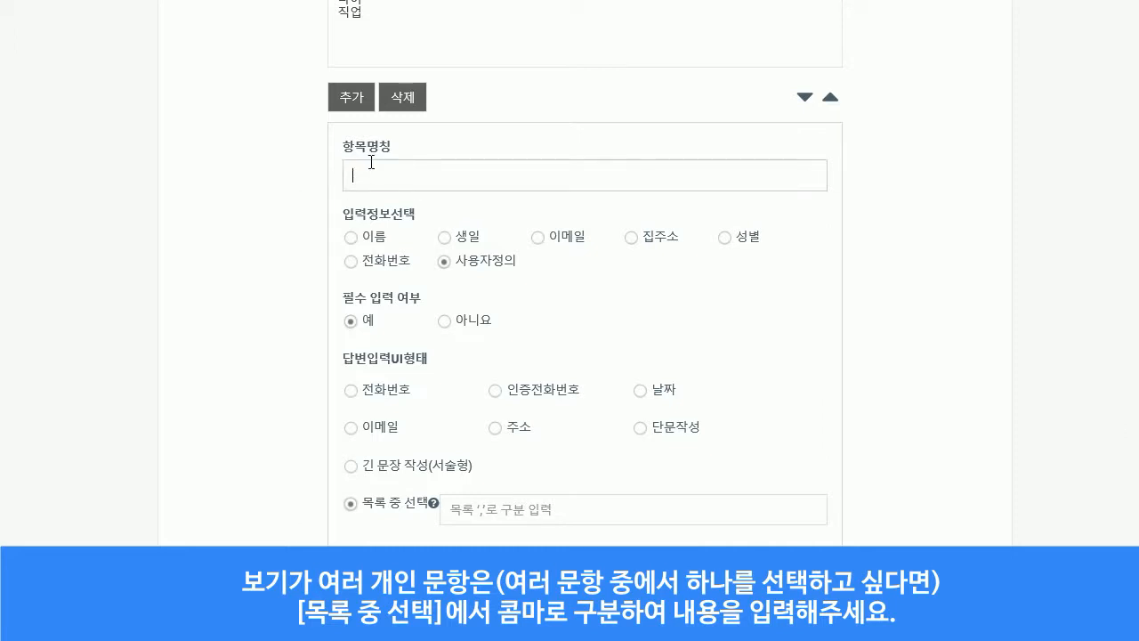
pyautogui.write('스윙을 어떻게 알고 오셨나요?')
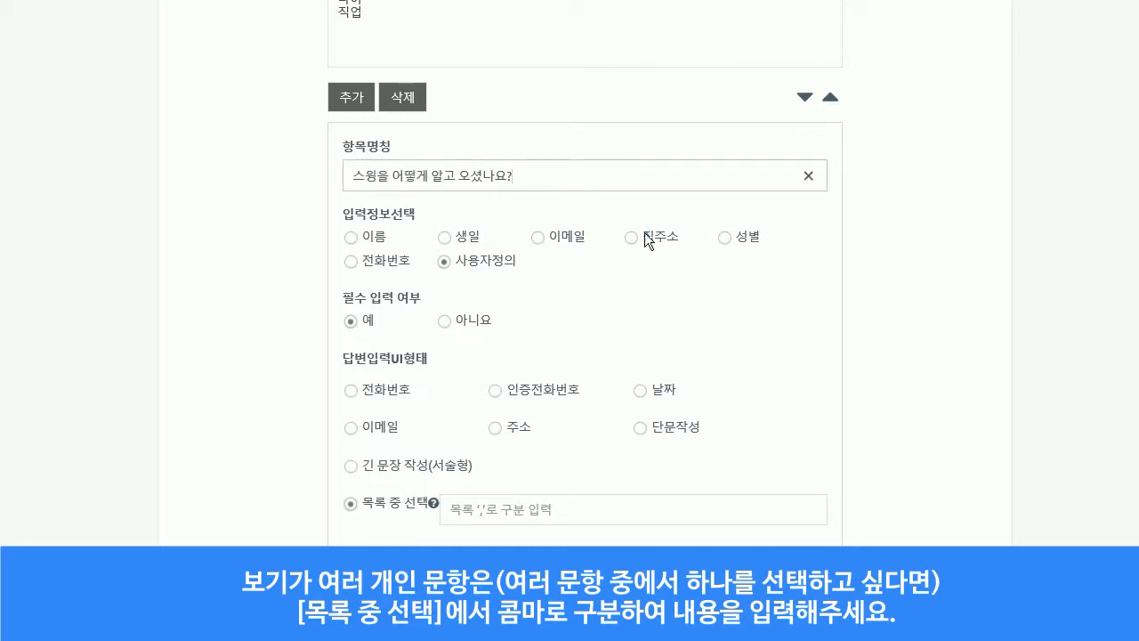
# Step: Enter "홈페이지, 블로그, 광고, SNS광고, 지인소개" as the question's list choices and add the item to the form
pyautogui.click(539, 512)
pyautogui.write('ㅇ')
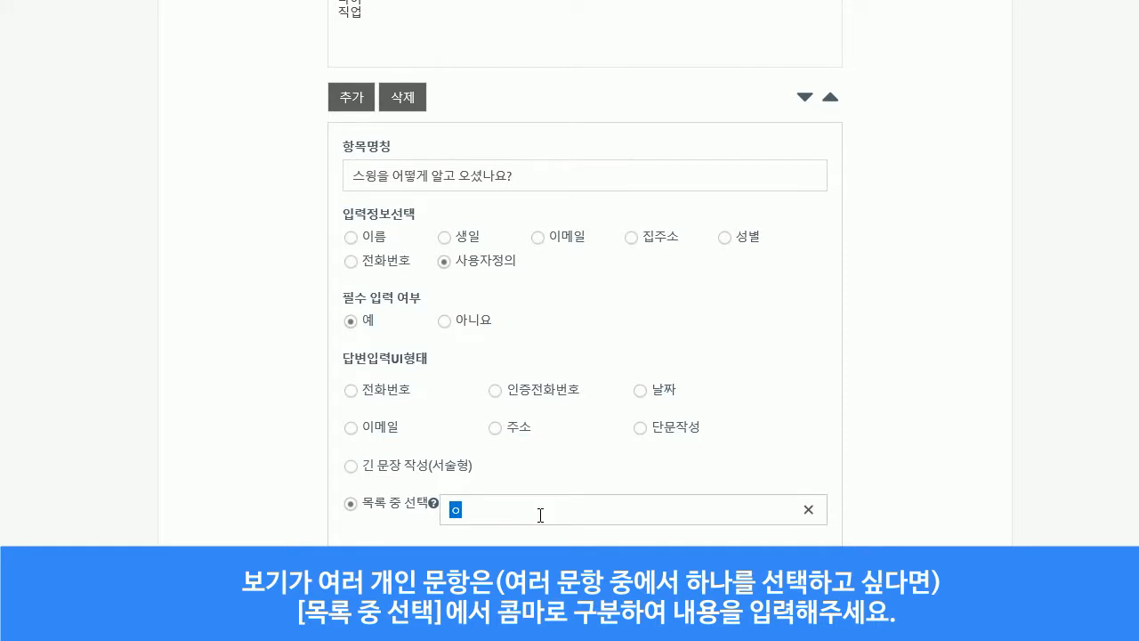
pyautogui.write('홈페이지, 블로그')
pyautogui.press('BackSpace')
pyautogui.write('ㅡ')
pyautogui.write(', 광고')
pyautogui.write(',')
pyautogui.write(' SNS광')
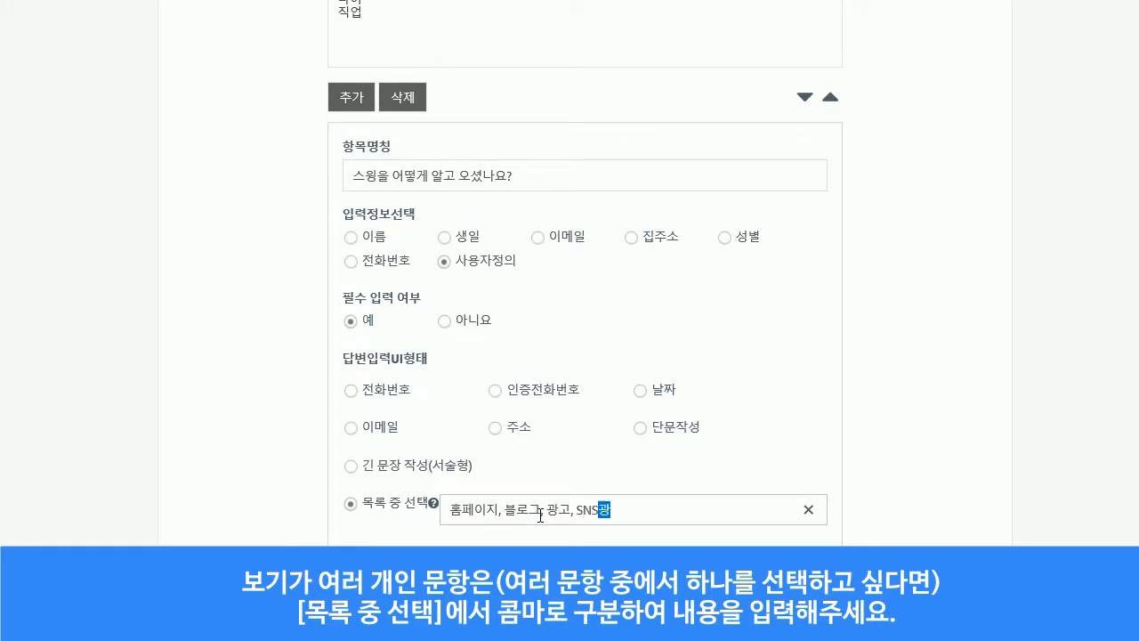
pyautogui.write('고, 지인소개')
pyautogui.moveTo(452, 513); pyautogui.dragTo(398, 501)
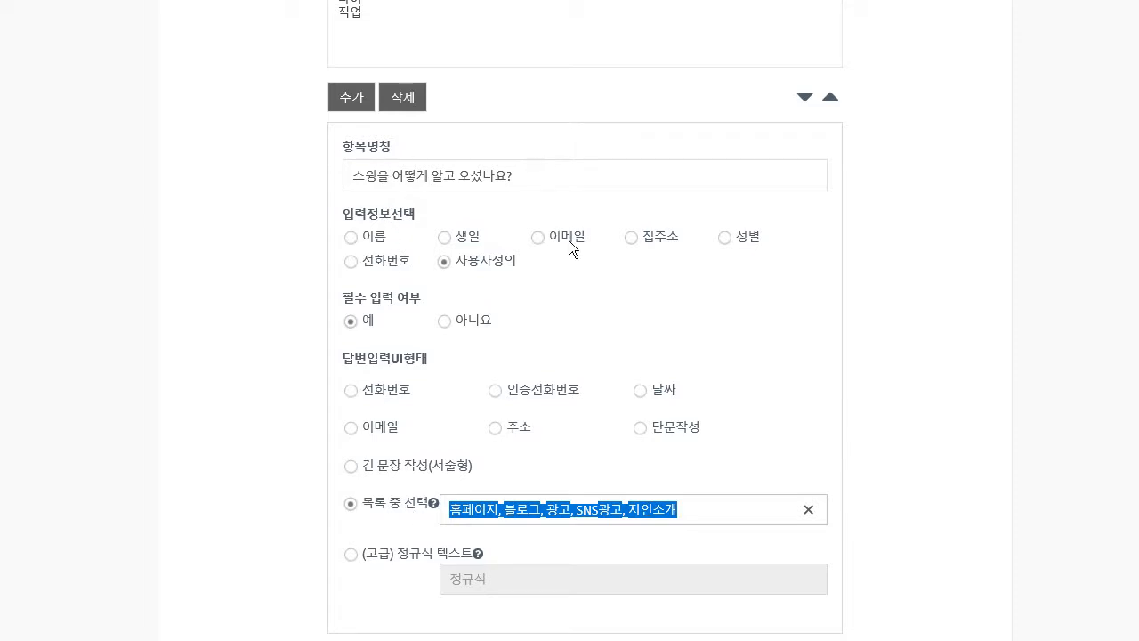
pyautogui.click(349, 108)
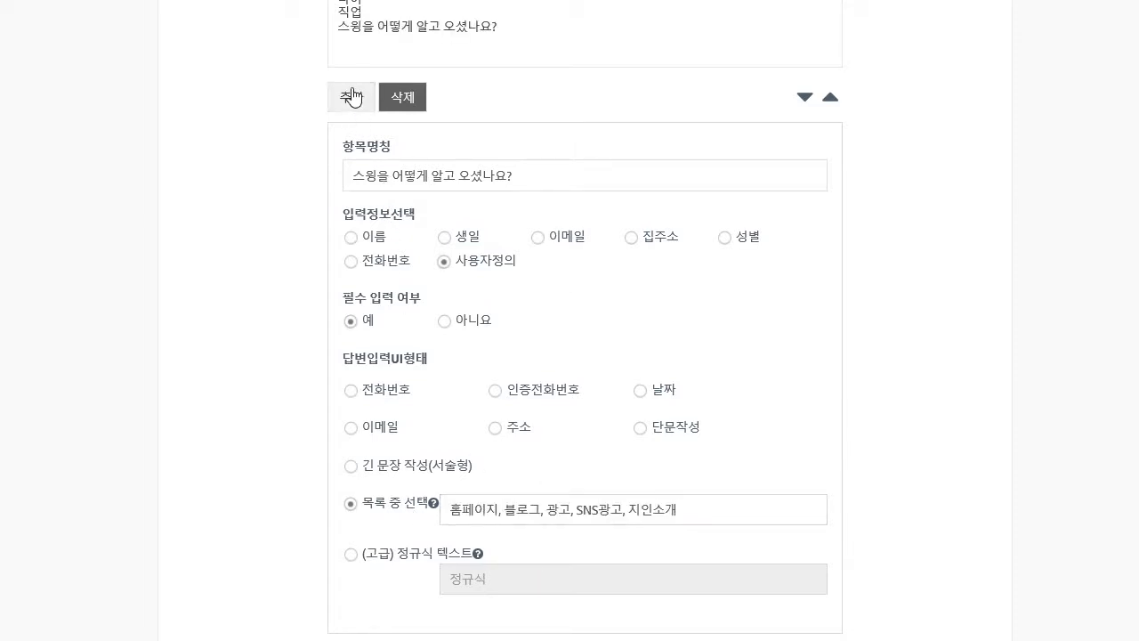
# Step: Review the 회원가입 양식 설정 item list and apply the form's policy settings
pyautogui.scroll(2, 383, 70)
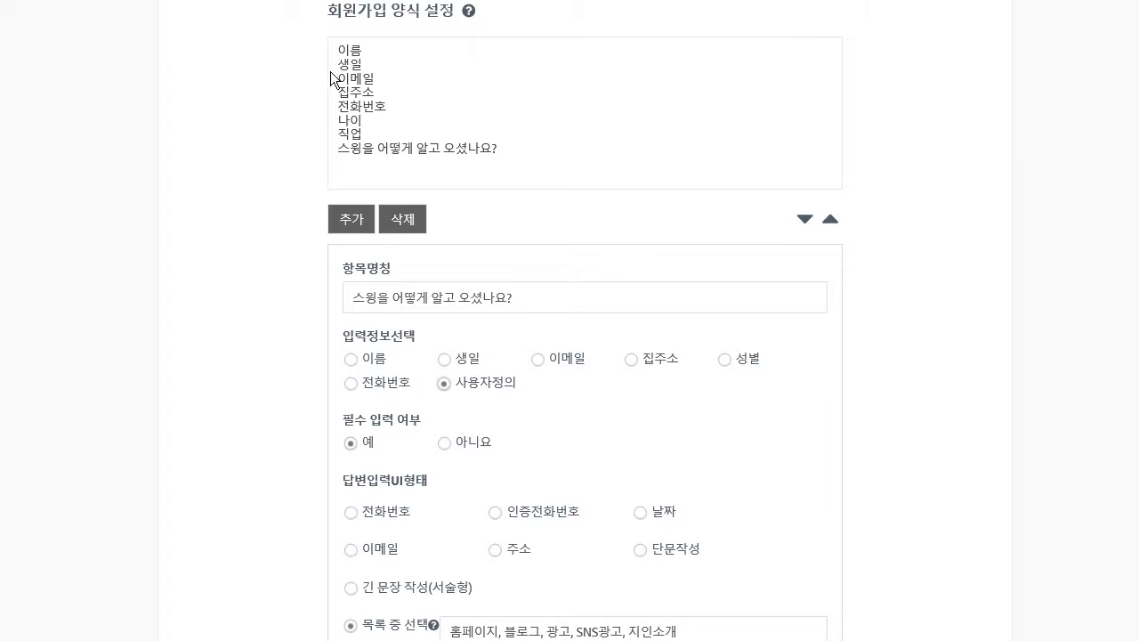
pyautogui.scroll(-2, 474, 85)
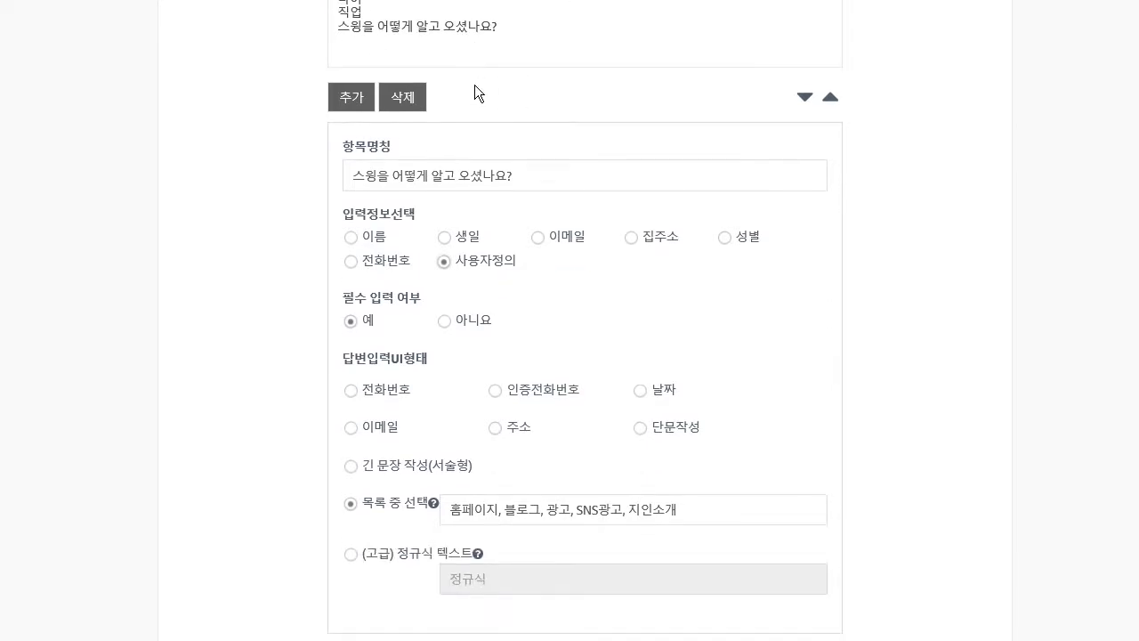
pyautogui.scroll(-2, 457, 130)
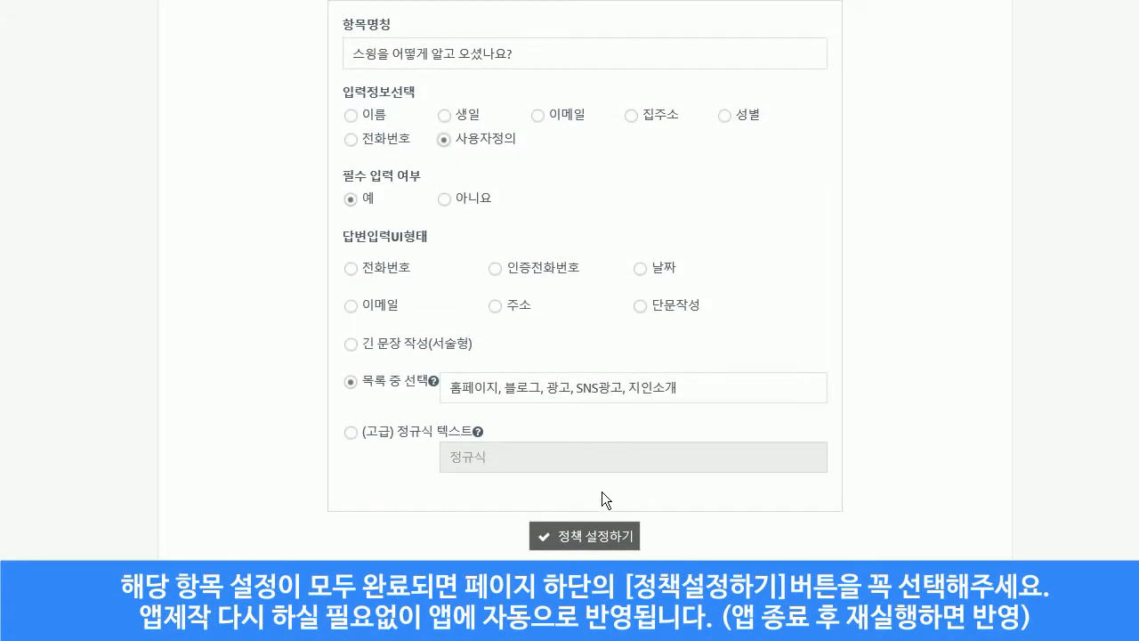
pyautogui.click(585, 538)
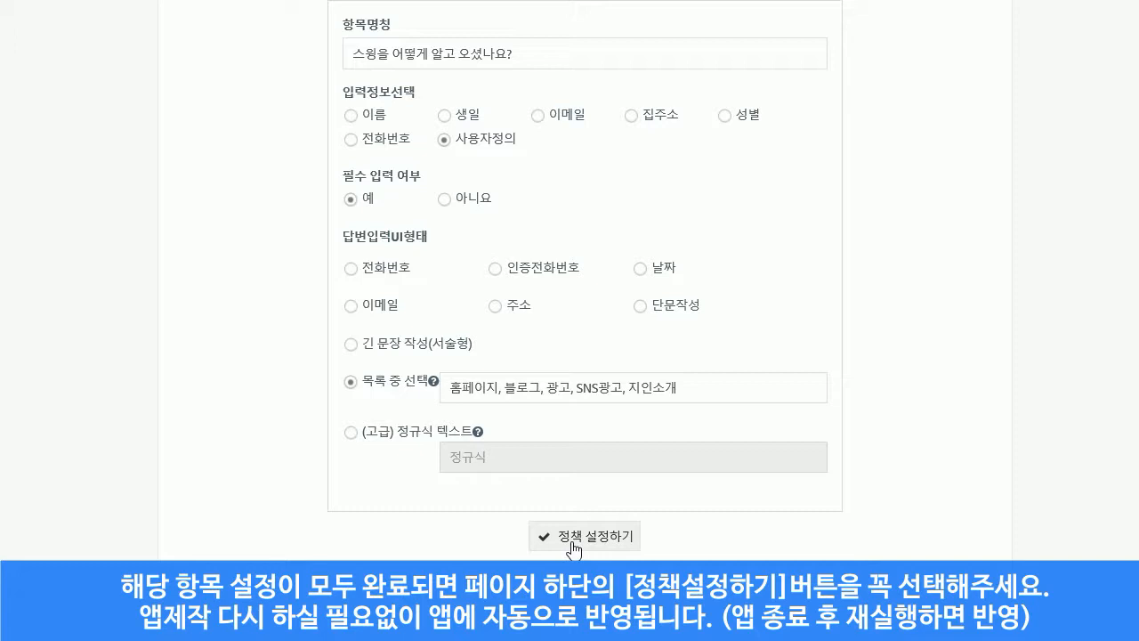
pyautogui.scroll(2, 575, 550)
pyautogui.scroll(4, 576, 550)
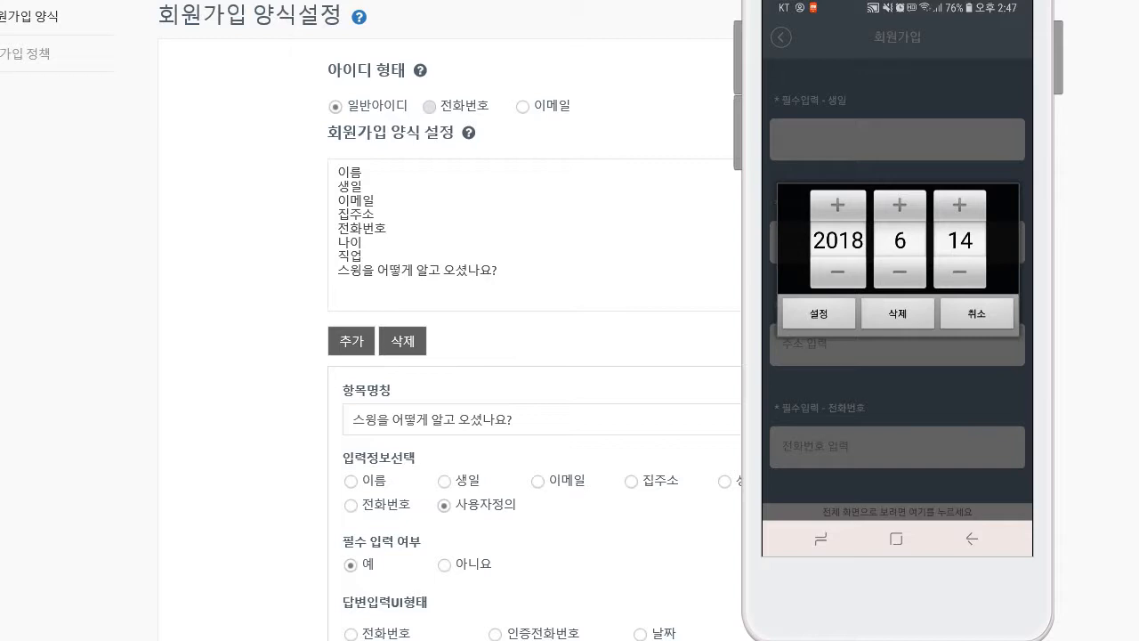
# Step: In the phone app's sign-up form, choose an earlier year for the required 생일 field and confirm the date
pyautogui.click(837, 206)
pyautogui.click(844, 274)
pyautogui.click(844, 277)
pyautogui.click(845, 276)
pyautogui.click(844, 277)
pyautogui.click(845, 277)
pyautogui.click(845, 276)
pyautogui.click(919, 246)
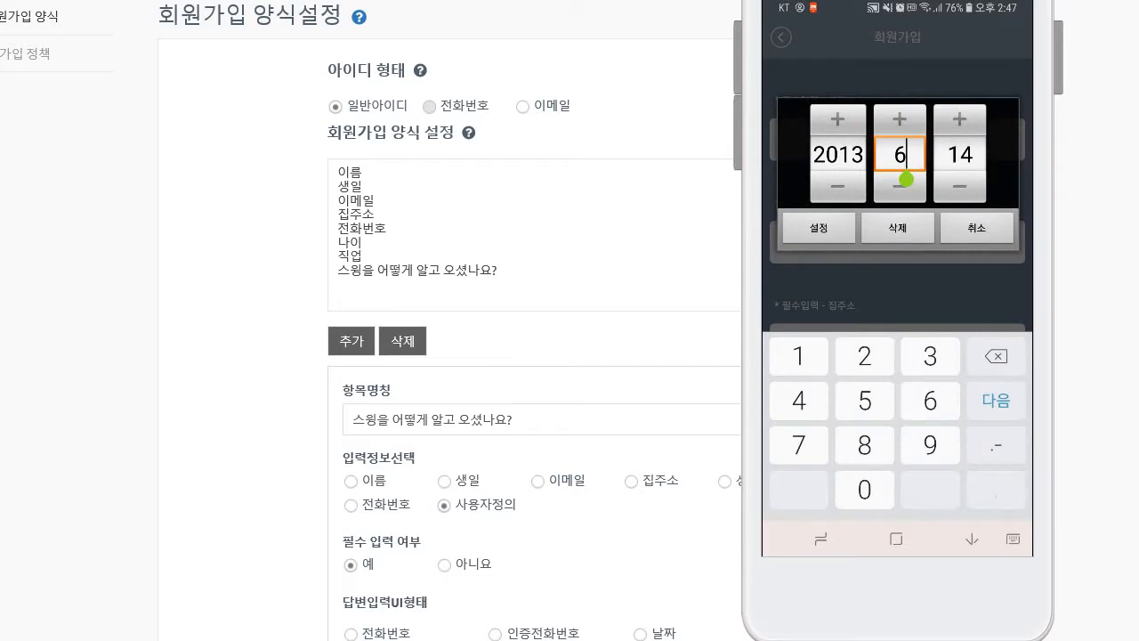
pyautogui.click(818, 228)
# Step: Try the answers of the phone form's "스윙을 어떻게 알고 오셨나요?" question from 블로그 to SNS광고, and settle on 지인소개
pyautogui.scroll(-5, 924, 300)
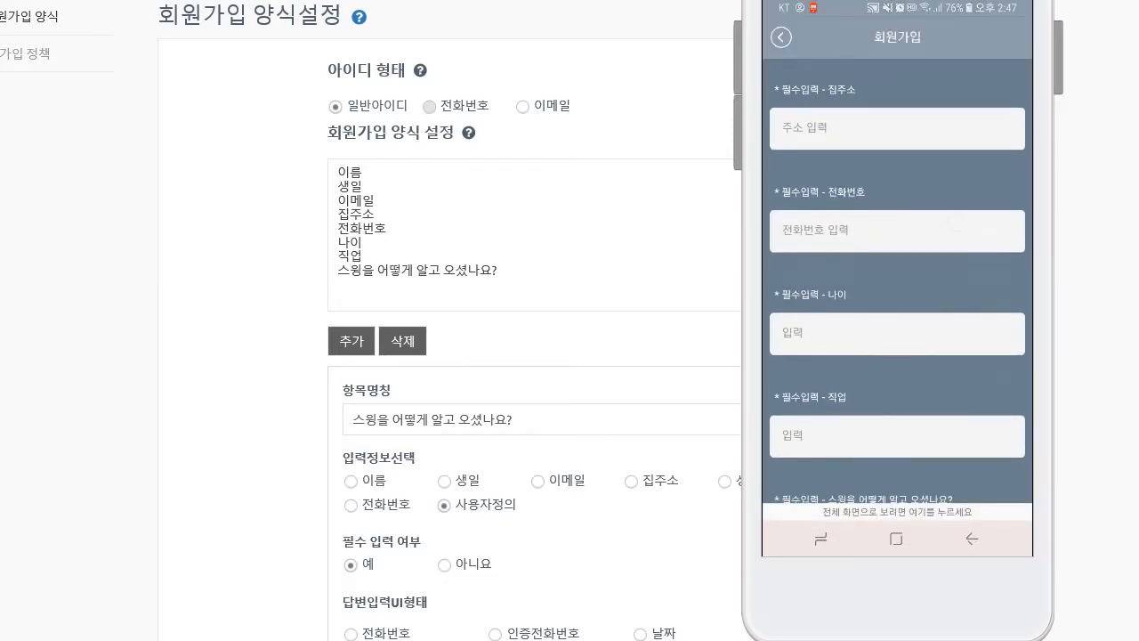
pyautogui.scroll(-5, 946, 322)
pyautogui.click(934, 315)
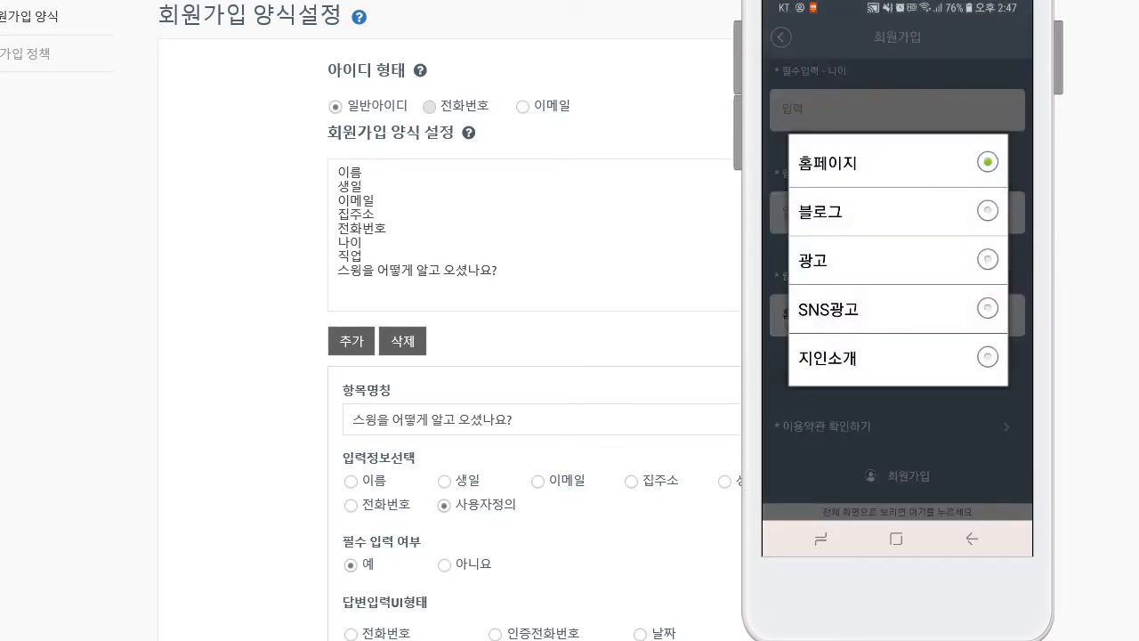
pyautogui.click(897, 211)
pyautogui.click(919, 304)
pyautogui.click(897, 258)
pyautogui.click(963, 326)
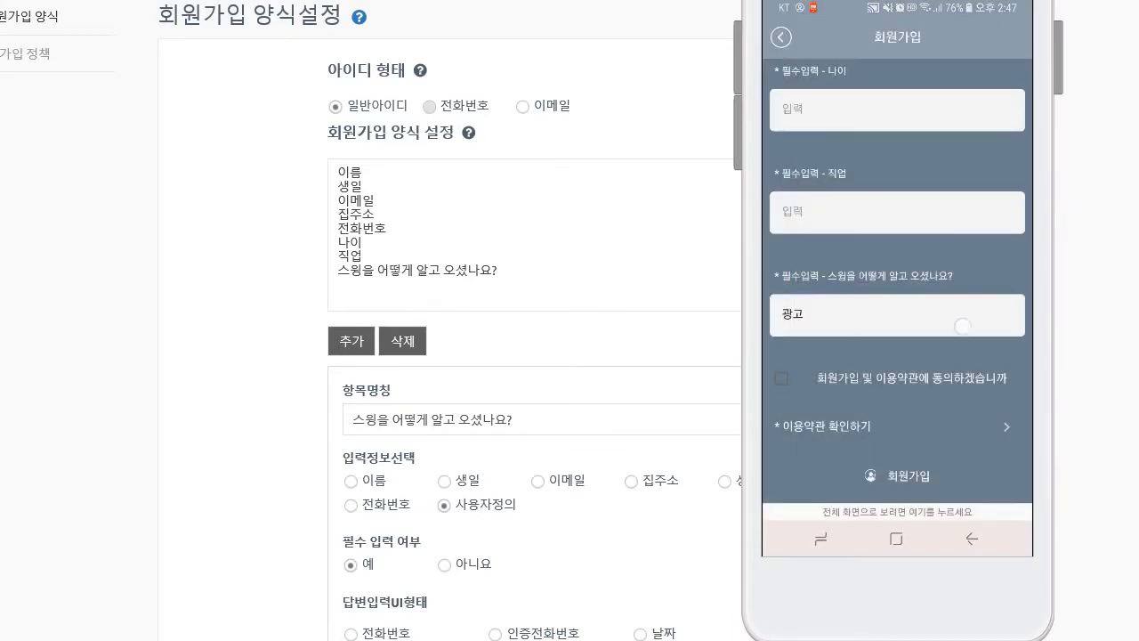
pyautogui.click(897, 308)
pyautogui.click(962, 317)
pyautogui.click(896, 357)
pyautogui.moveTo(956, 334)
pyautogui.mouseDown()
pyautogui.moveTo(953, 386)
pyautogui.moveTo(959, 327)
pyautogui.mouseUp()
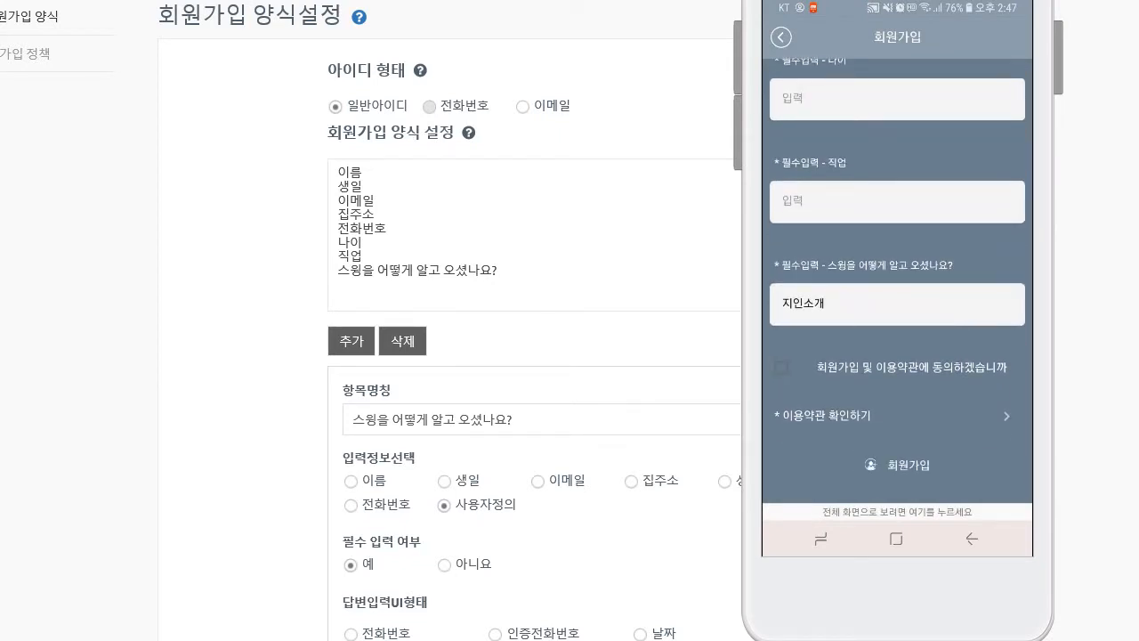
# Step: Agree to the membership terms on the phone, try to submit the sign-up form, and review its required fields
pyautogui.moveTo(935, 213)
pyautogui.mouseDown()
pyautogui.moveTo(934, 382)
pyautogui.moveTo(936, 231)
pyautogui.mouseUp()
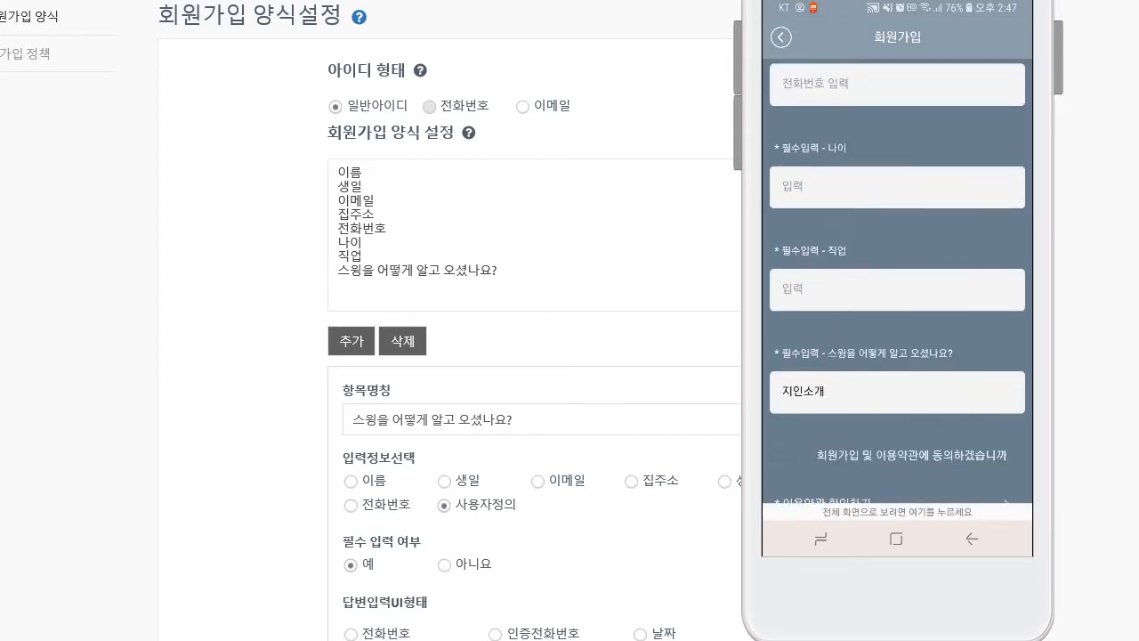
pyautogui.click(782, 366)
pyautogui.click(907, 459)
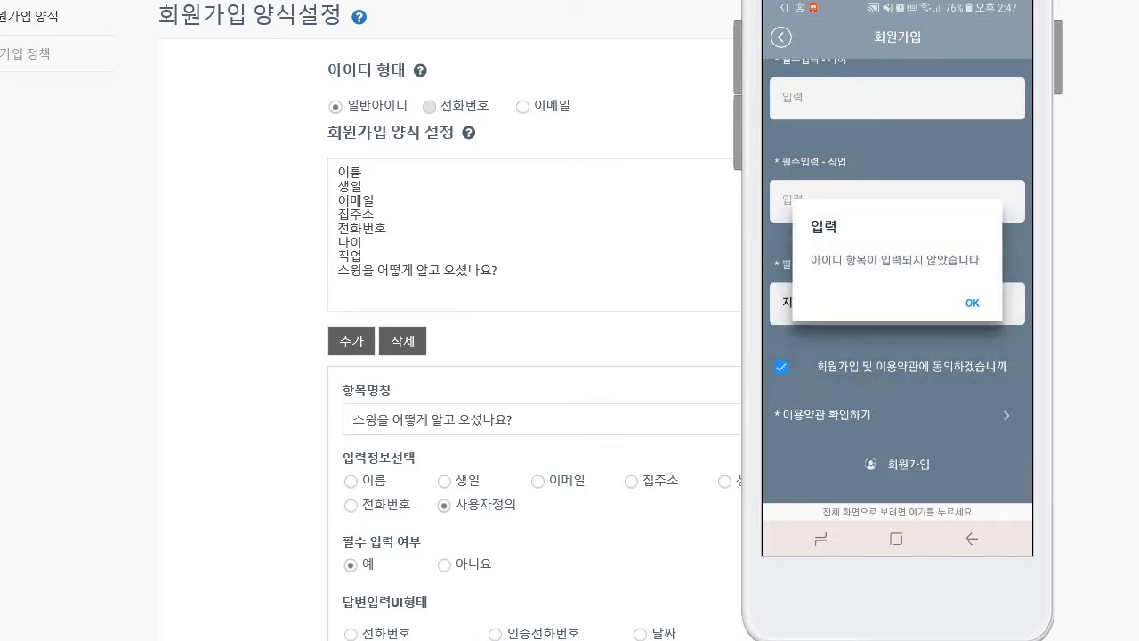
pyautogui.click(968, 303)
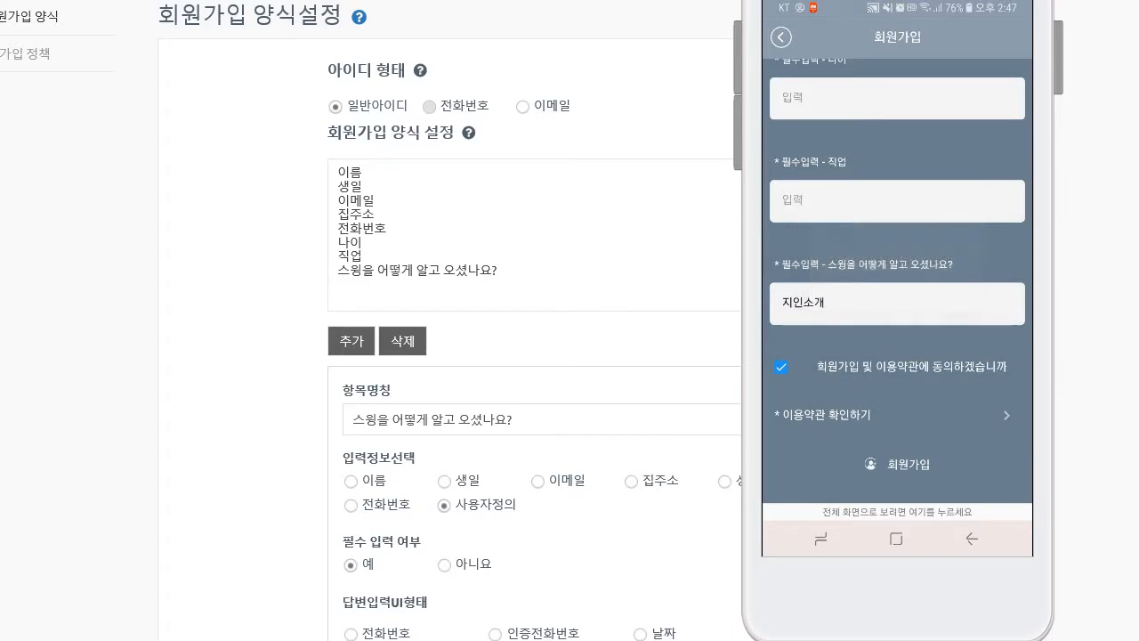
pyautogui.moveTo(961, 218); pyautogui.dragTo(957, 383)
pyautogui.moveTo(966, 300); pyautogui.dragTo(953, 401)
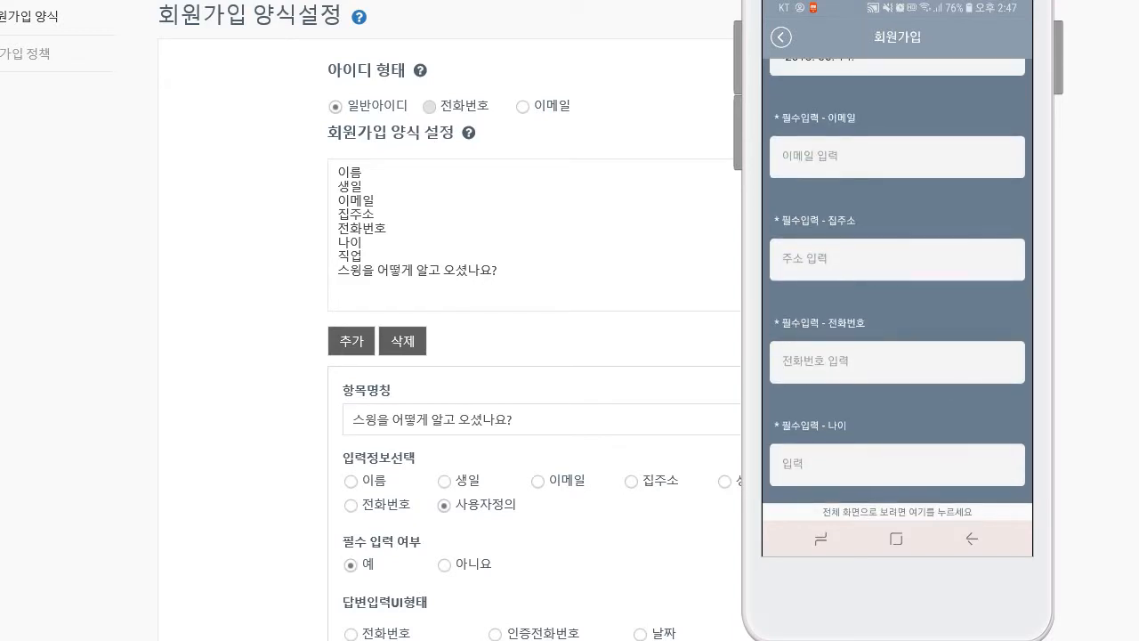
pyautogui.moveTo(947, 244); pyautogui.dragTo(931, 412)
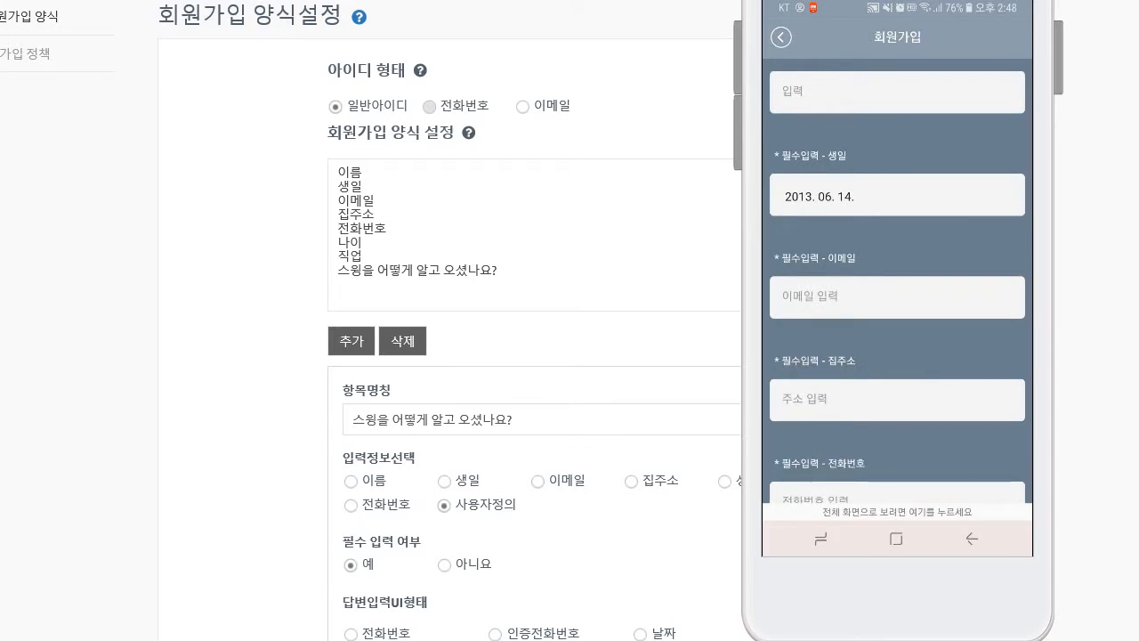
pyautogui.moveTo(950, 351); pyautogui.dragTo(975, 261)
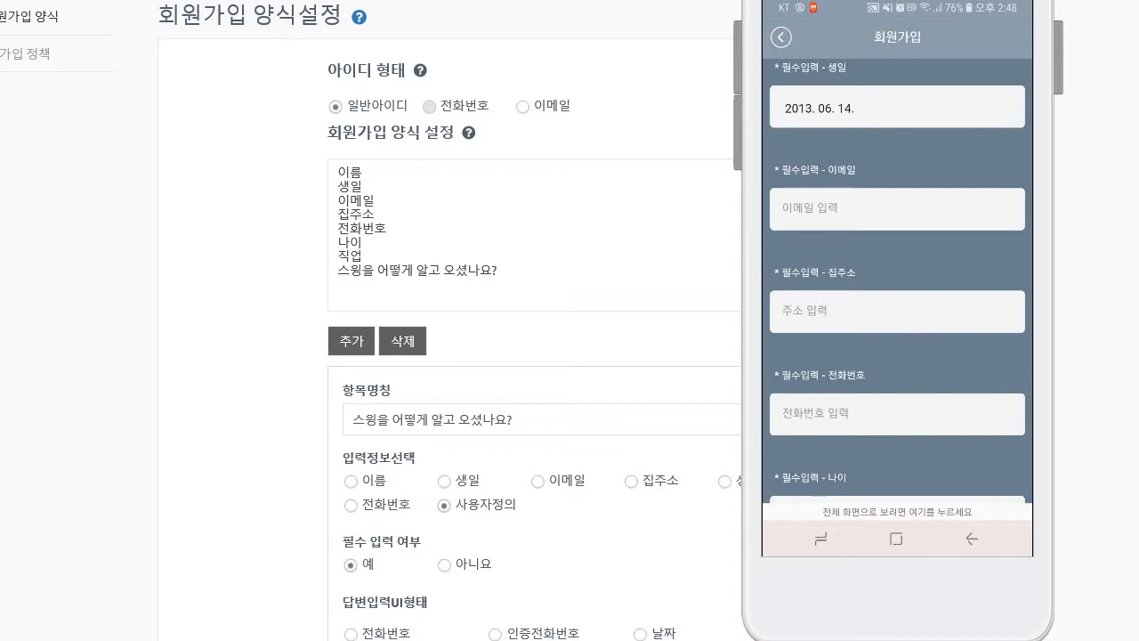
# Step: Back on the web form settings, delete the 직업 item and add it again at the end of the item list
pyautogui.click(594, 163)
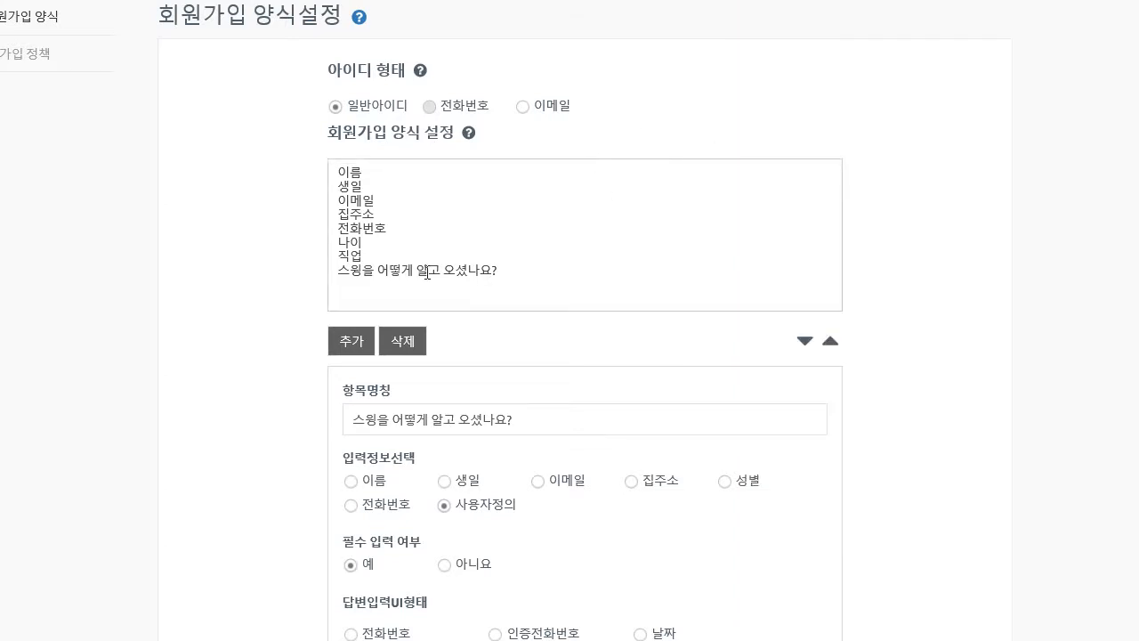
pyautogui.click(348, 257)
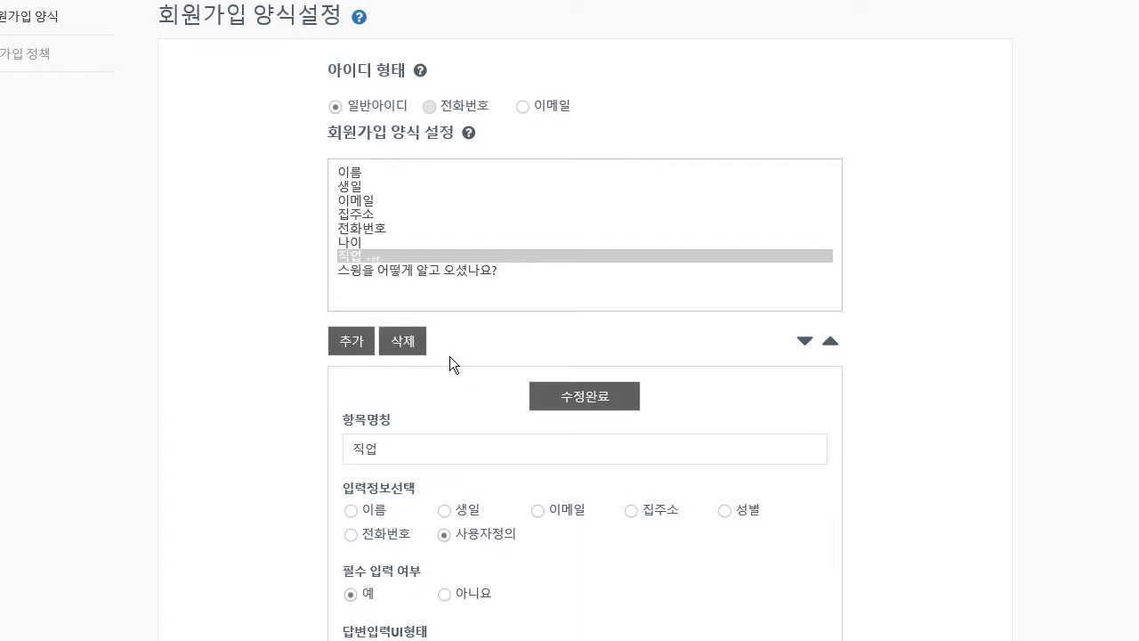
pyautogui.click(417, 343)
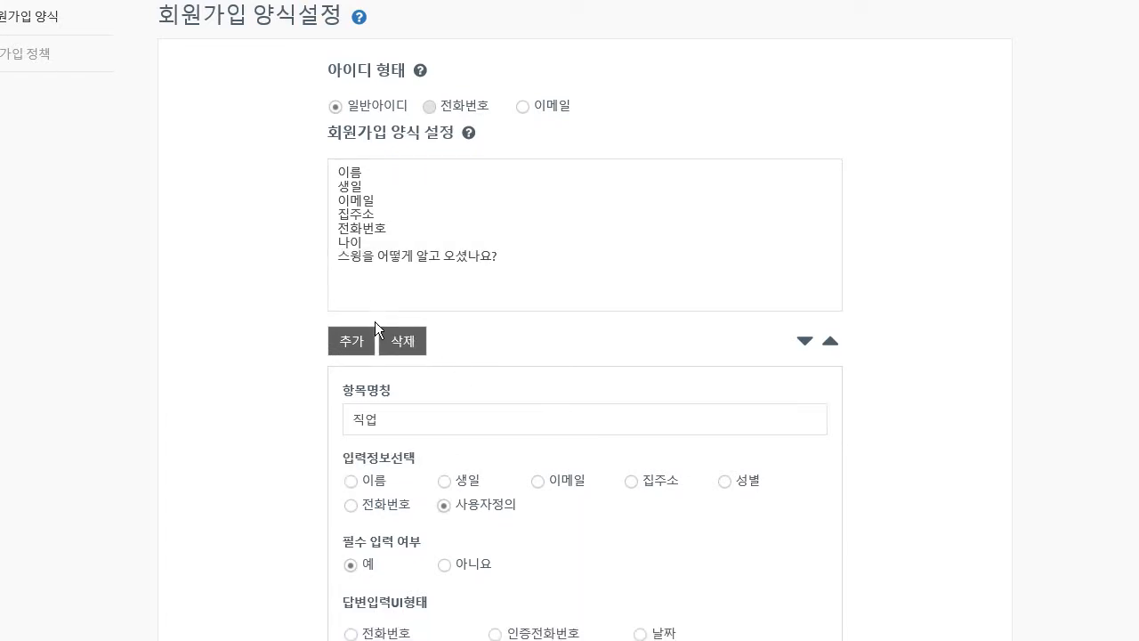
pyautogui.click(399, 425)
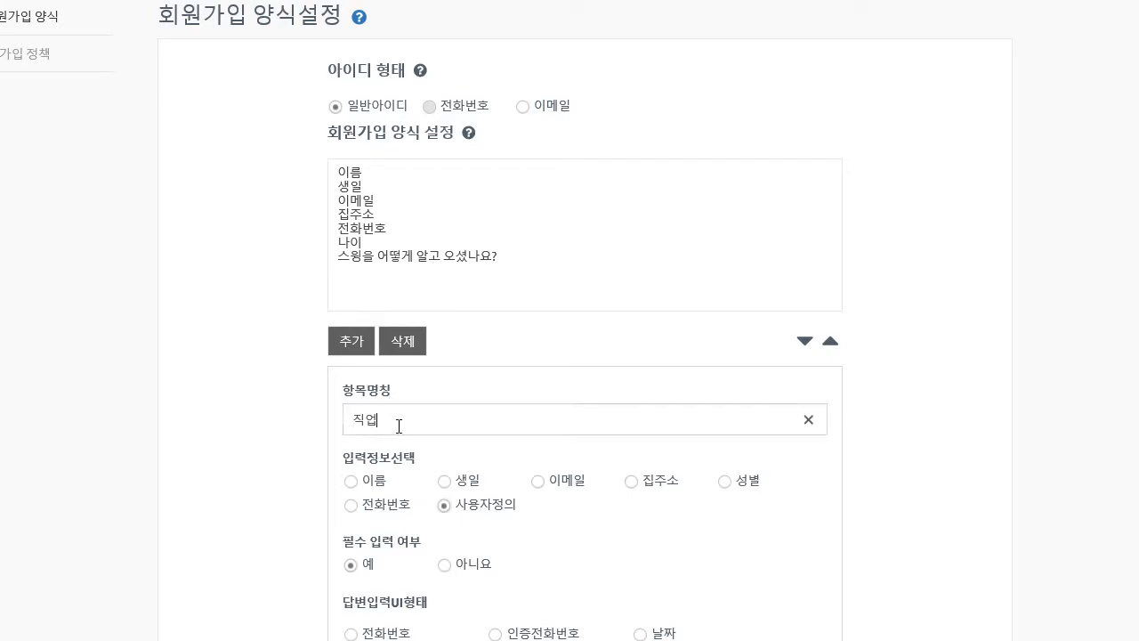
pyautogui.click(354, 342)
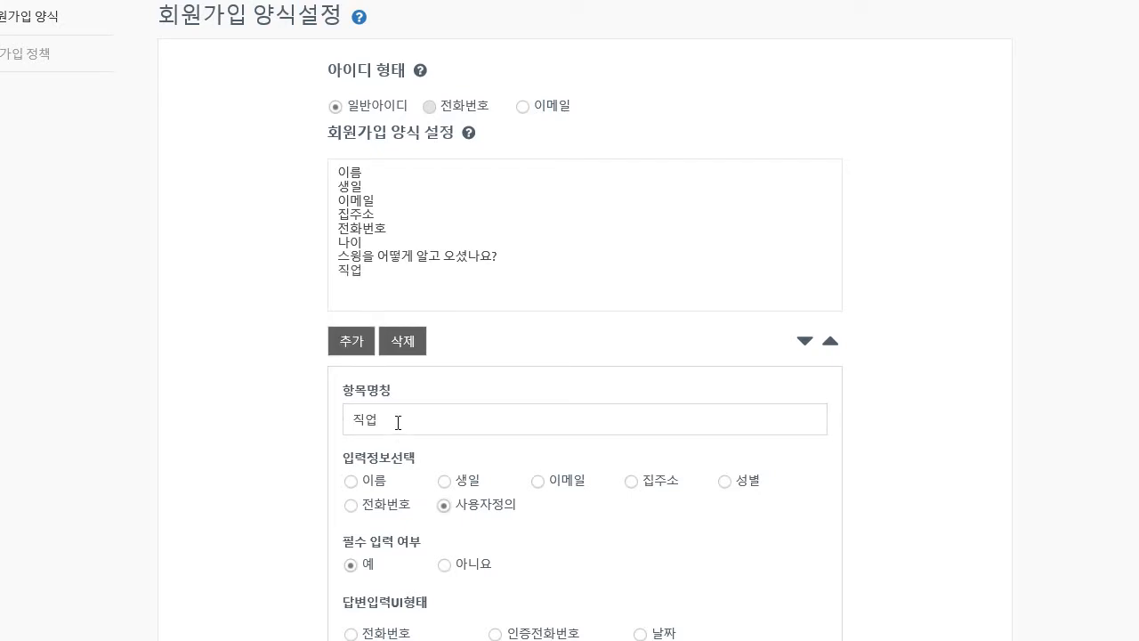
# Step: Apply the policy settings with the re-added 직업 item
pyautogui.scroll(-4, 399, 423)
pyautogui.click(597, 543)
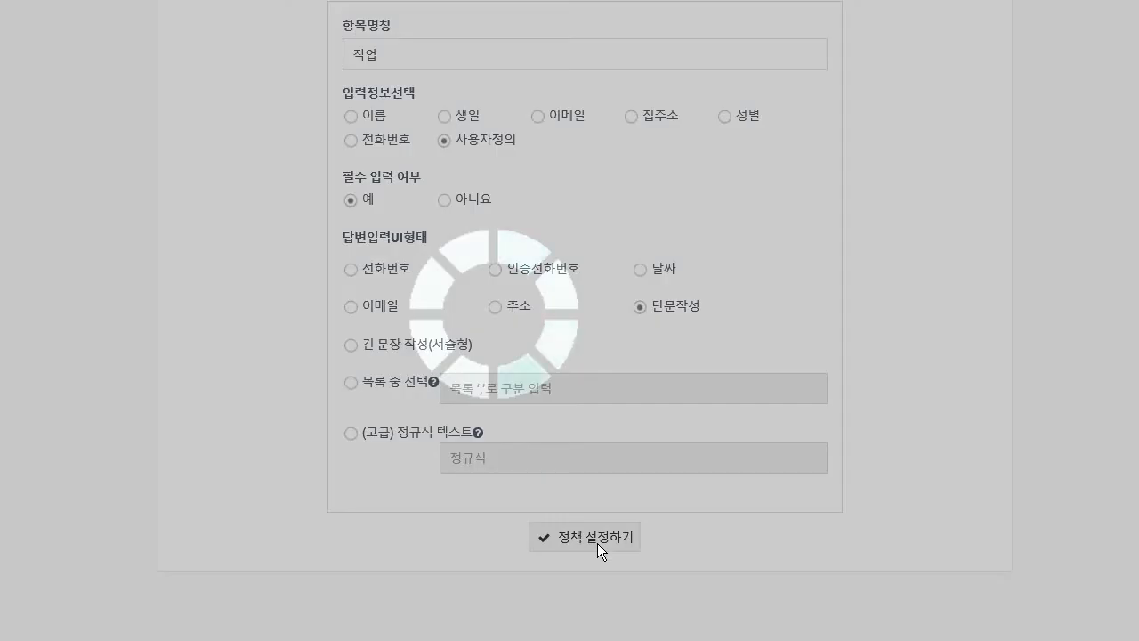
pyautogui.scroll(5, 592, 534)
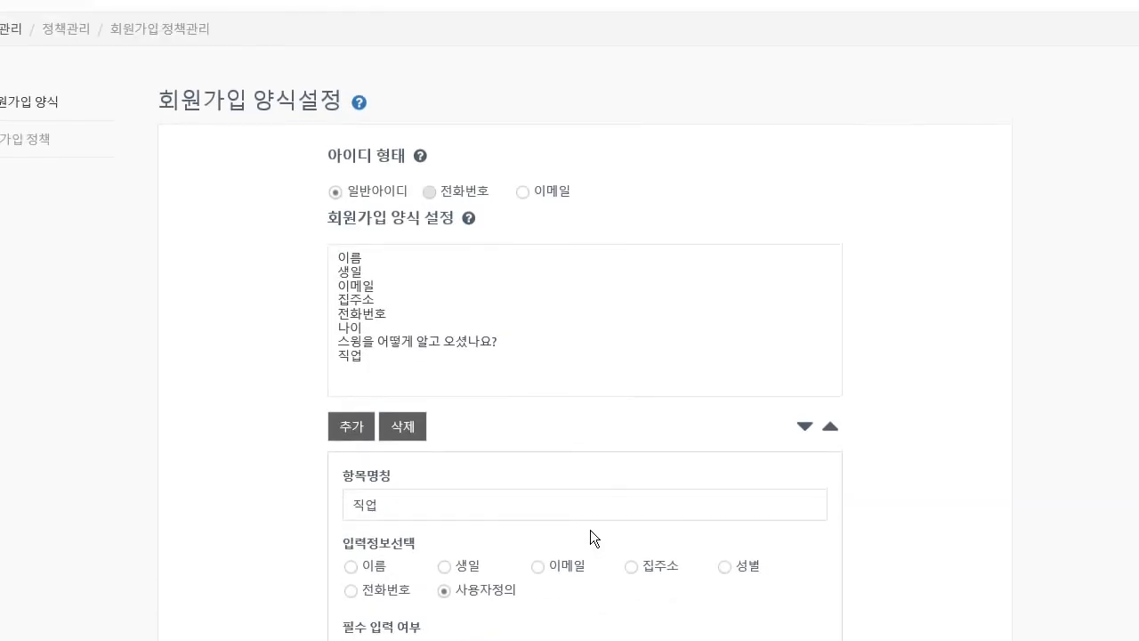
# Step: Choose 인증전화번호 as the 직업 item's answer type and compare it with the 아이디 형태 options
pyautogui.scroll(-1, 590, 530)
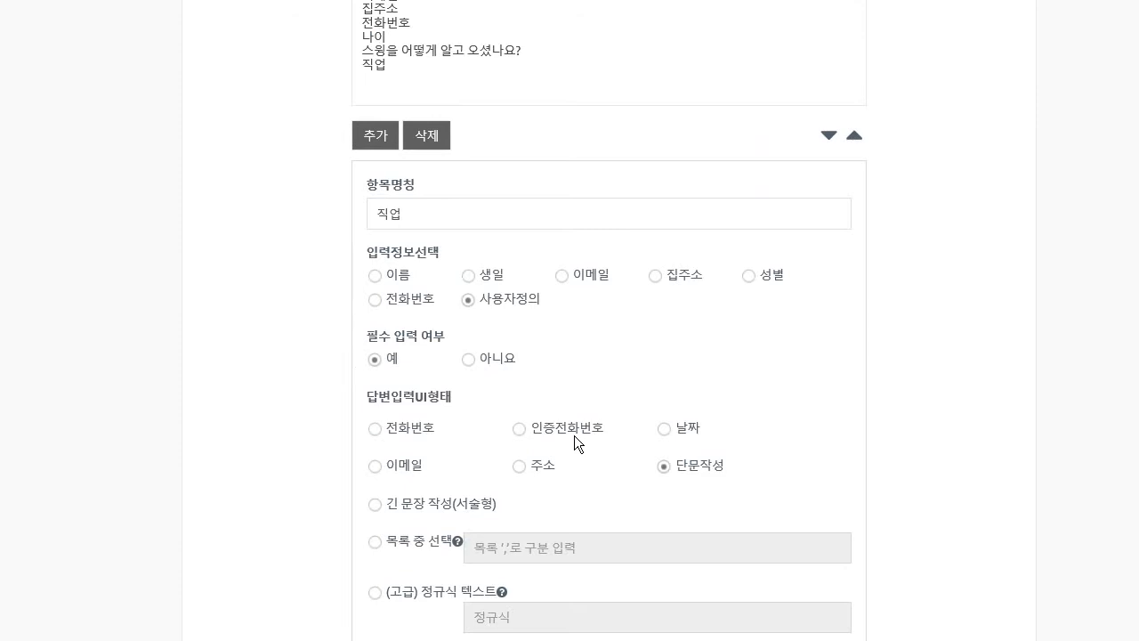
pyautogui.click(572, 427)
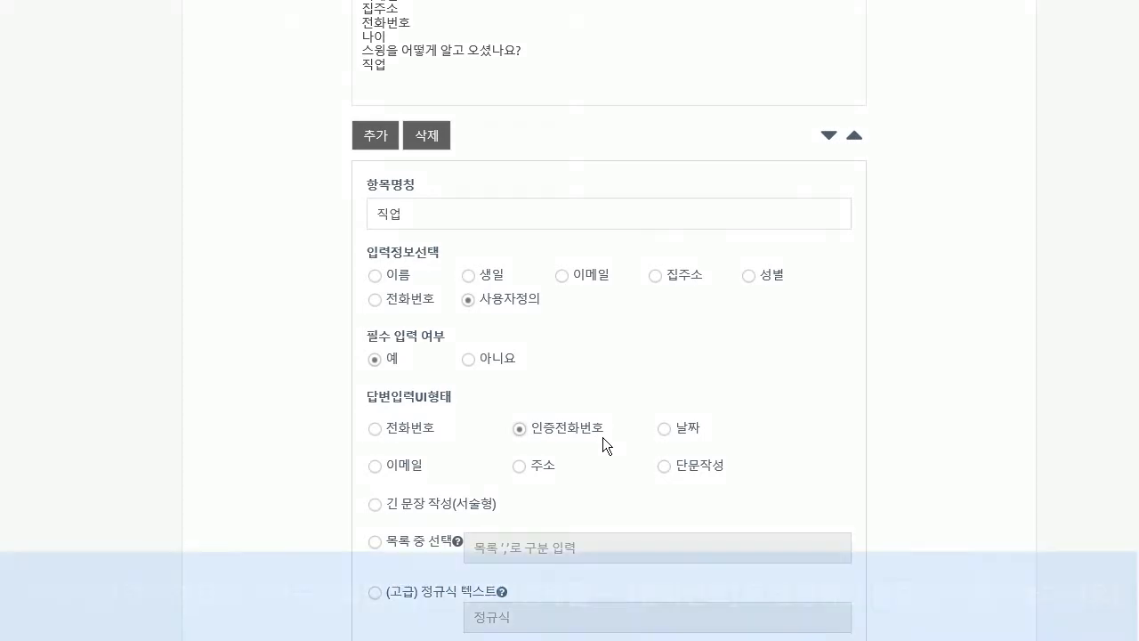
pyautogui.scroll(3, 602, 448)
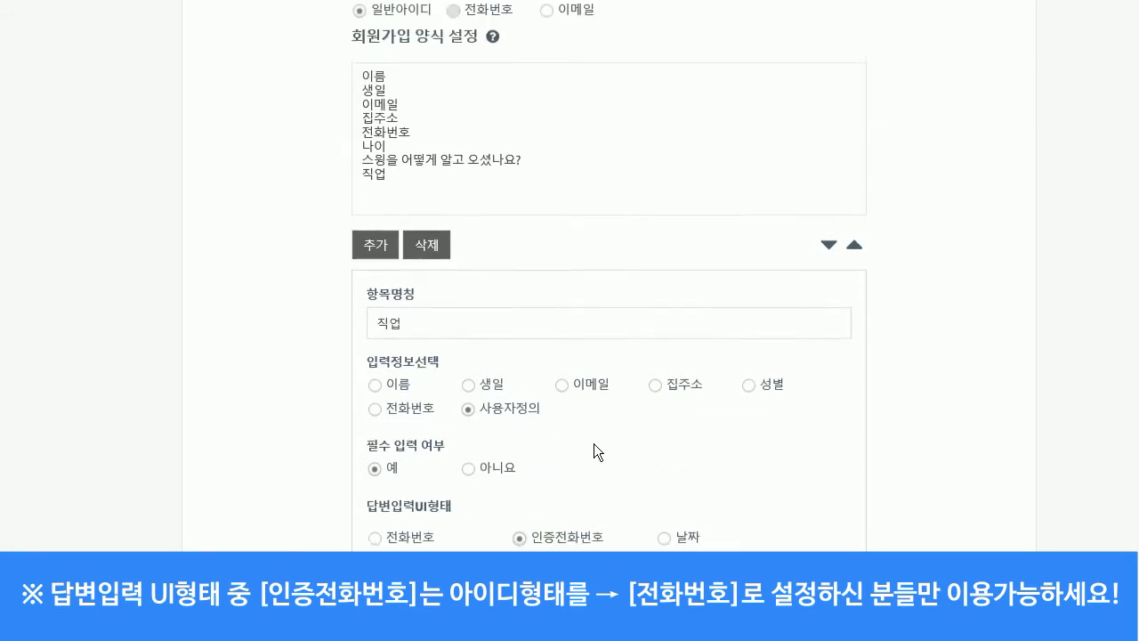
pyautogui.scroll(-5, 579, 222)
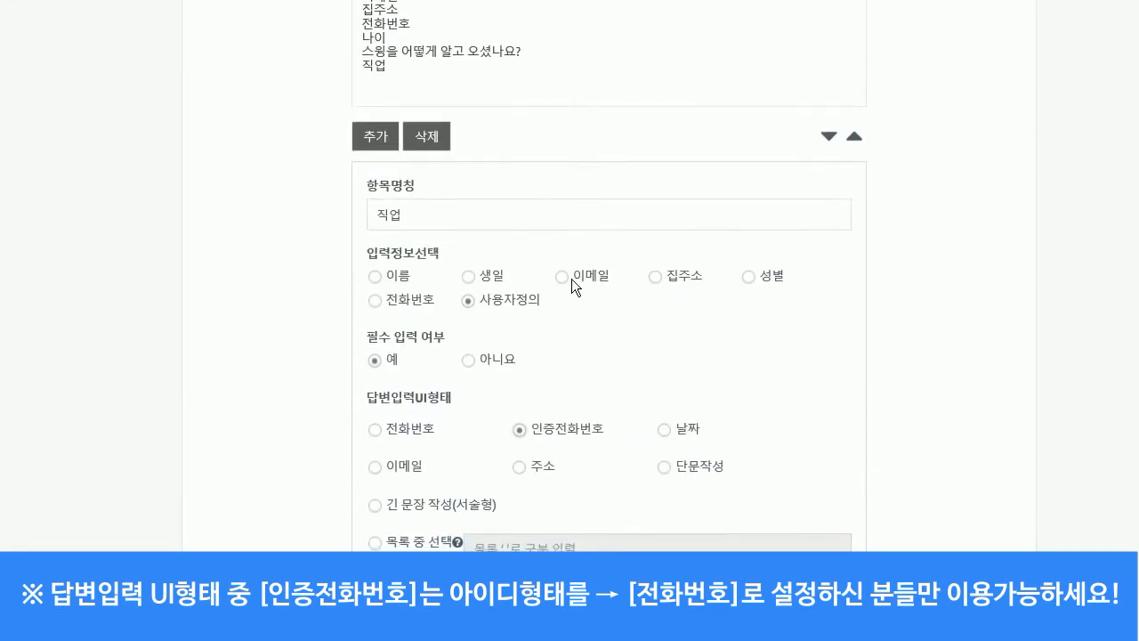
pyautogui.scroll(2, 567, 240)
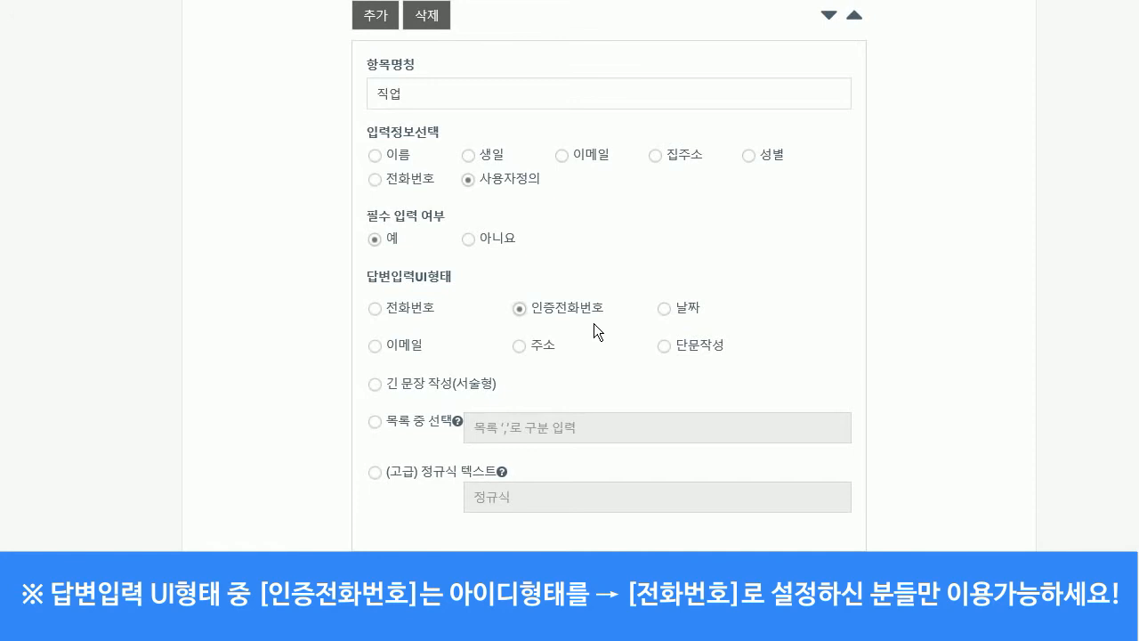
pyautogui.scroll(4, 593, 324)
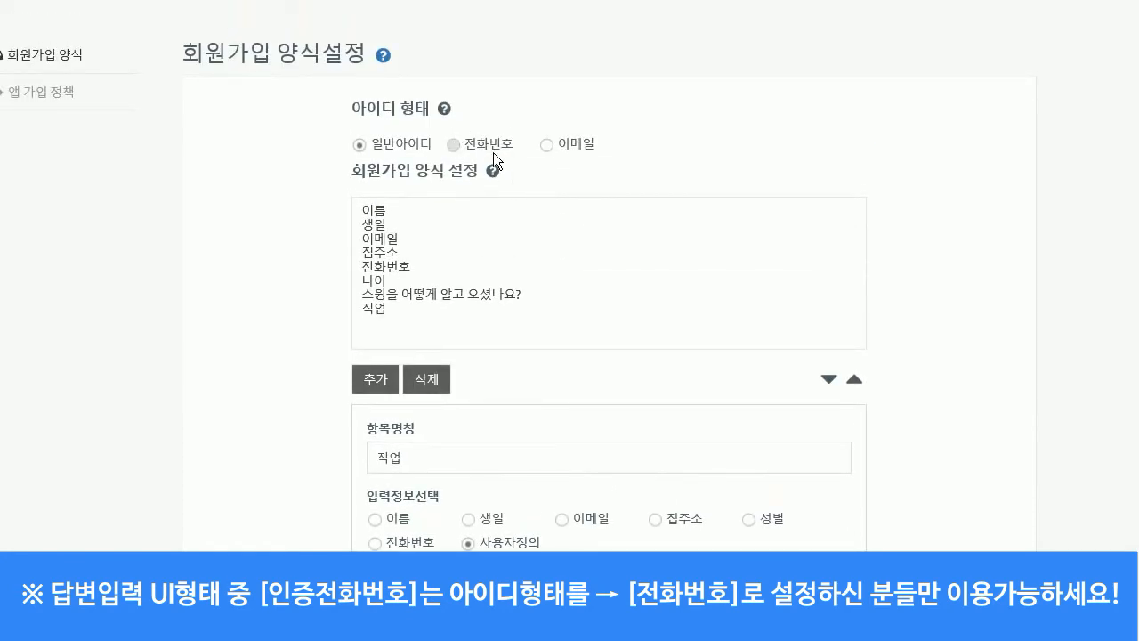
pyautogui.scroll(-4, 521, 255)
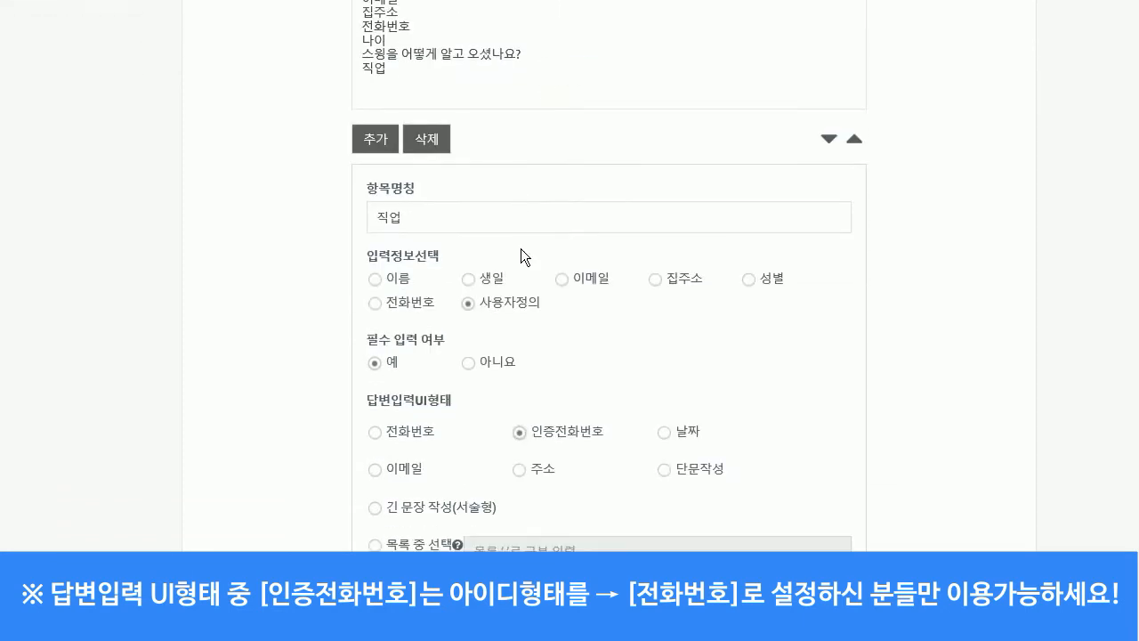
pyautogui.scroll(-1, 569, 304)
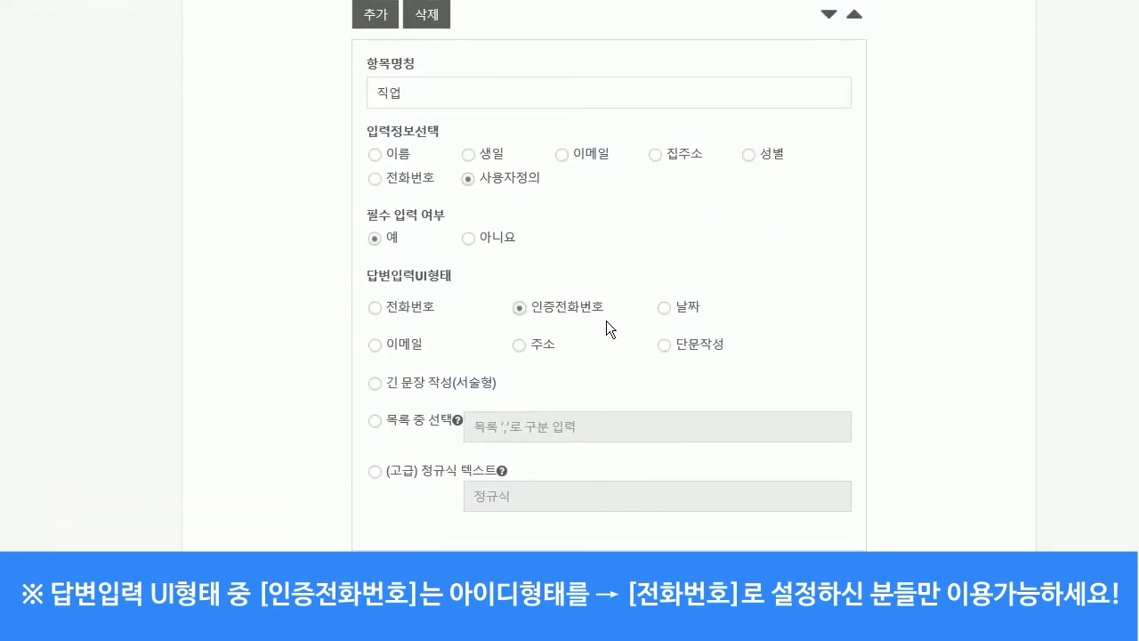
# Step: Switch the answer type to 전화번호 and on to (고급) 정규식 텍스트, and read the latter's help note
pyautogui.click(389, 305)
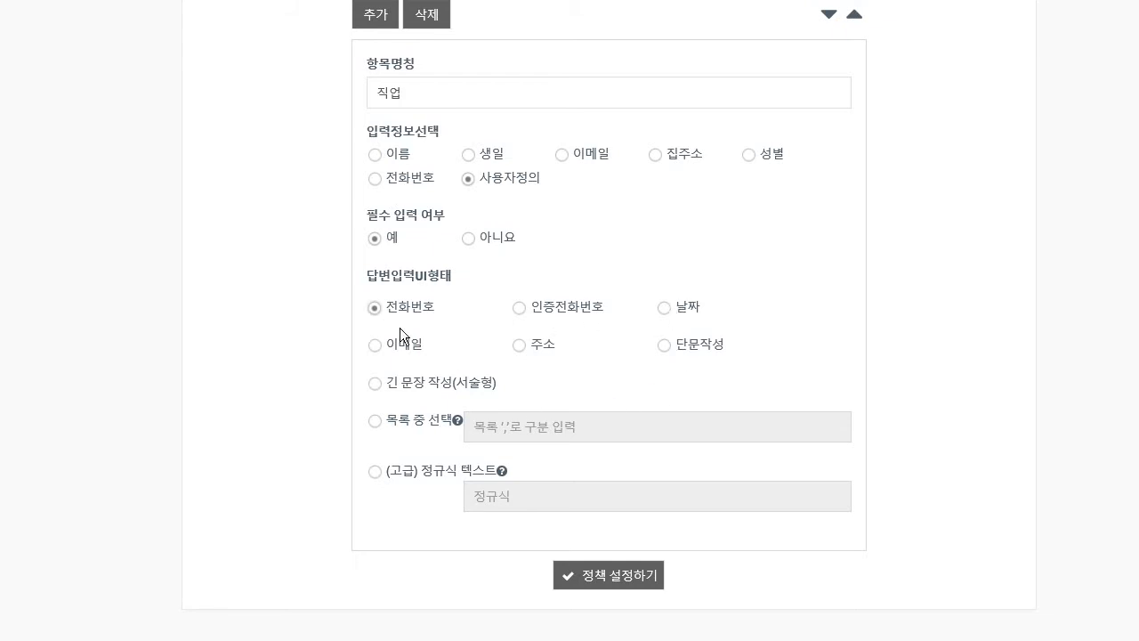
pyautogui.scroll(2, 542, 381)
pyautogui.scroll(-2, 546, 377)
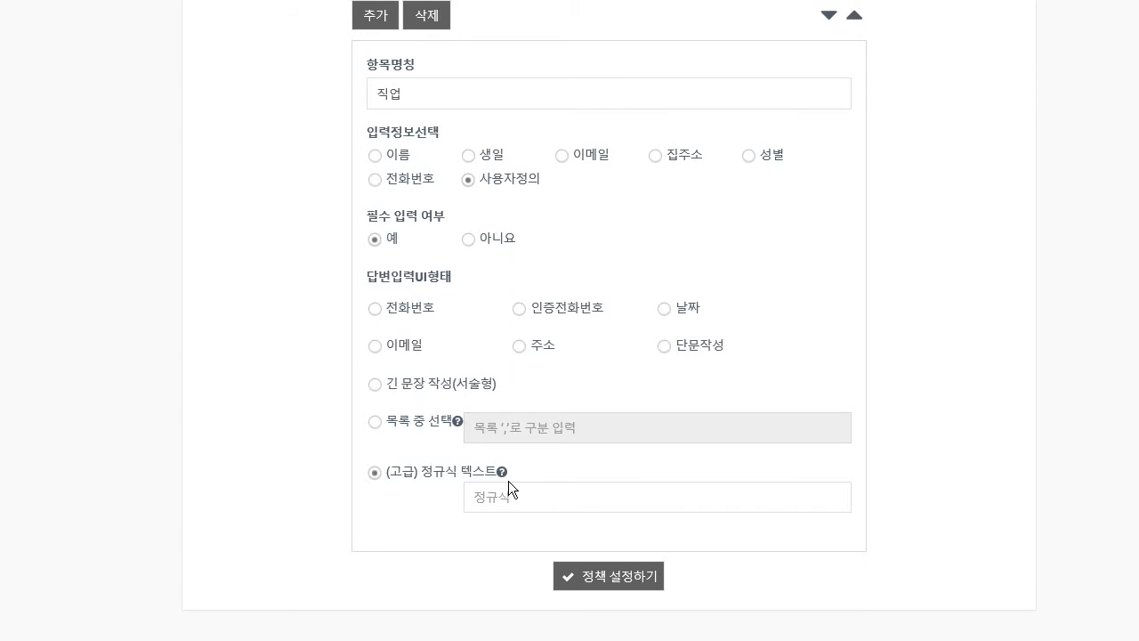
pyautogui.moveTo(508, 474)
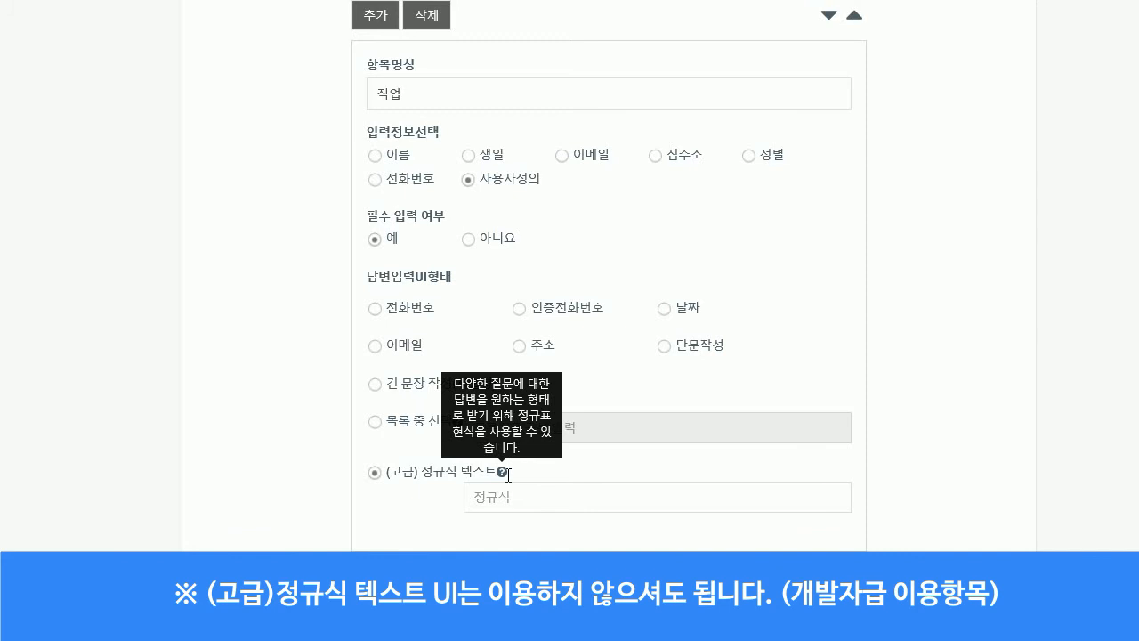
pyautogui.moveTo(507, 474); pyautogui.dragTo(387, 490)
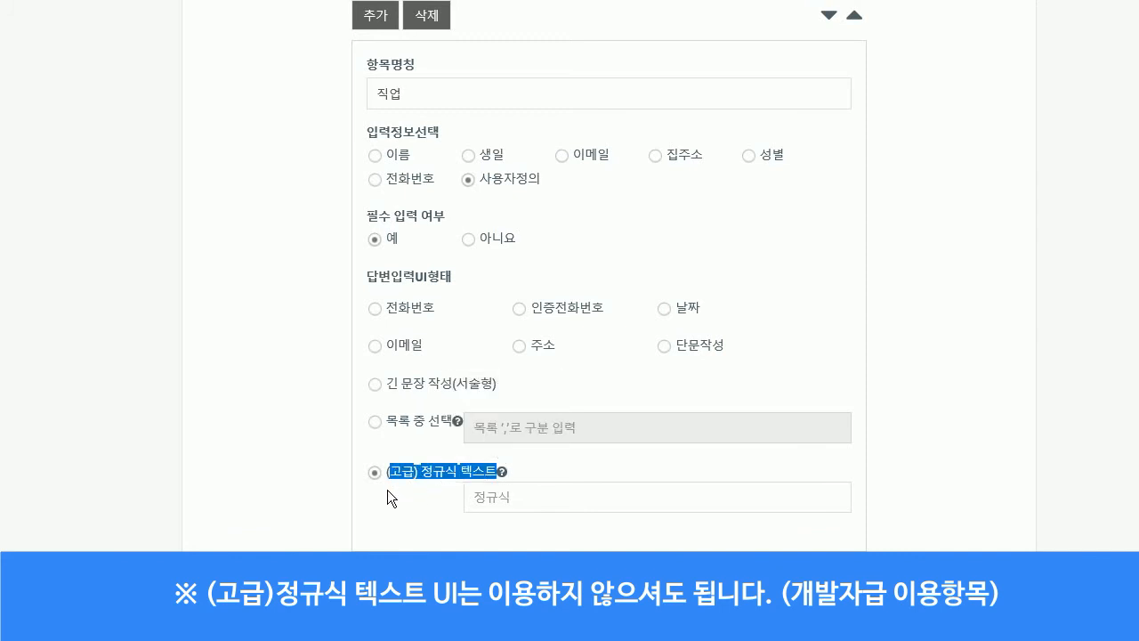
pyautogui.click(398, 502)
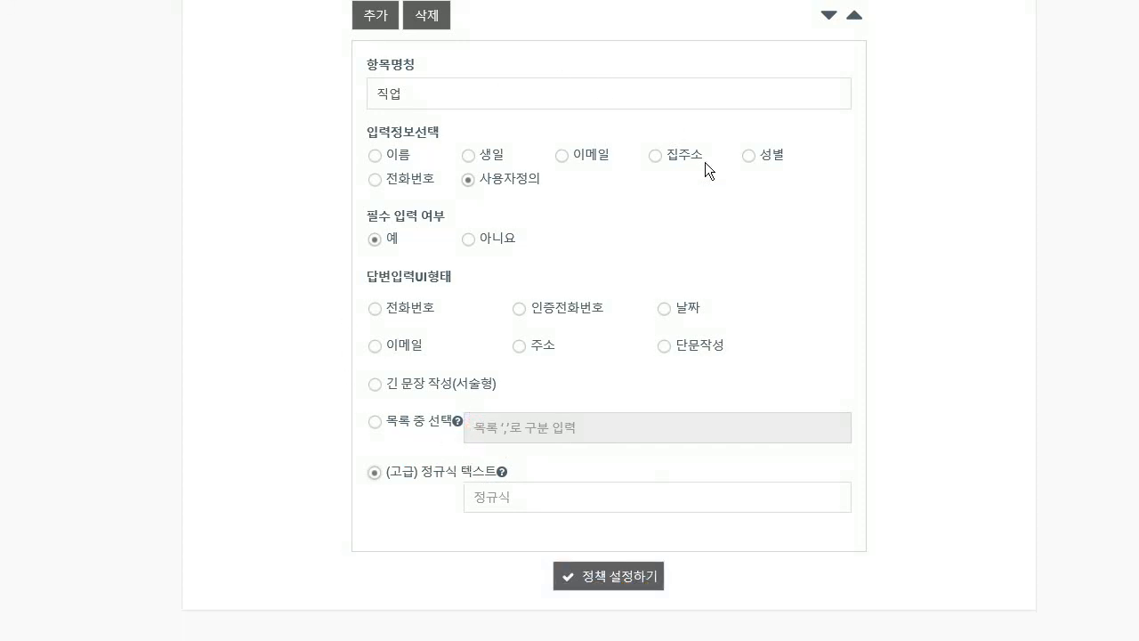
pyautogui.scroll(4, 494, 501)
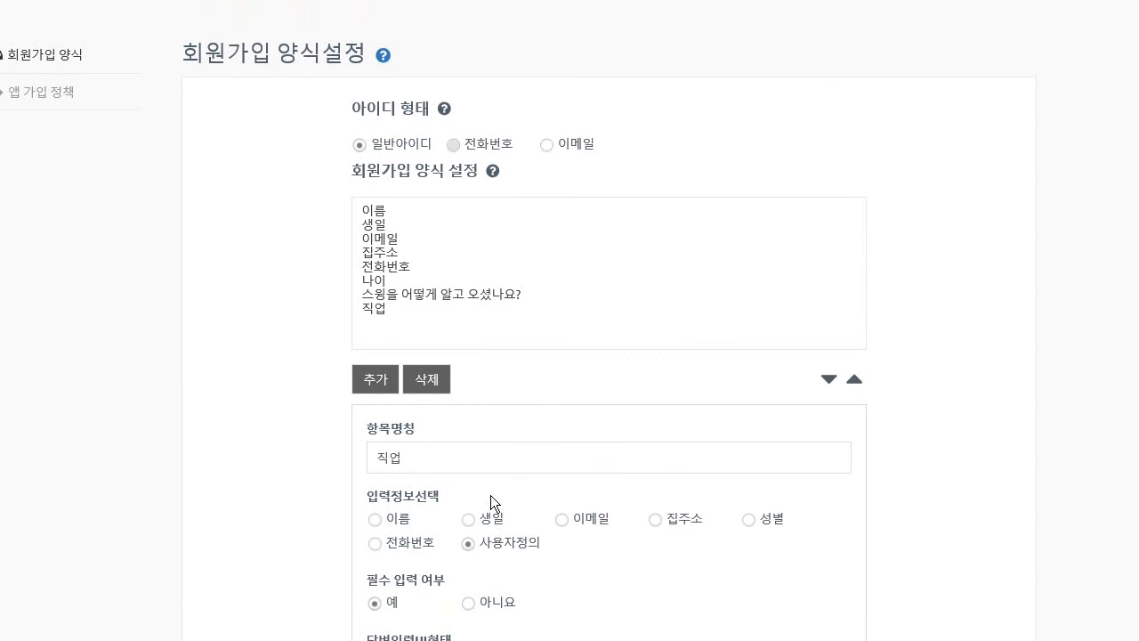